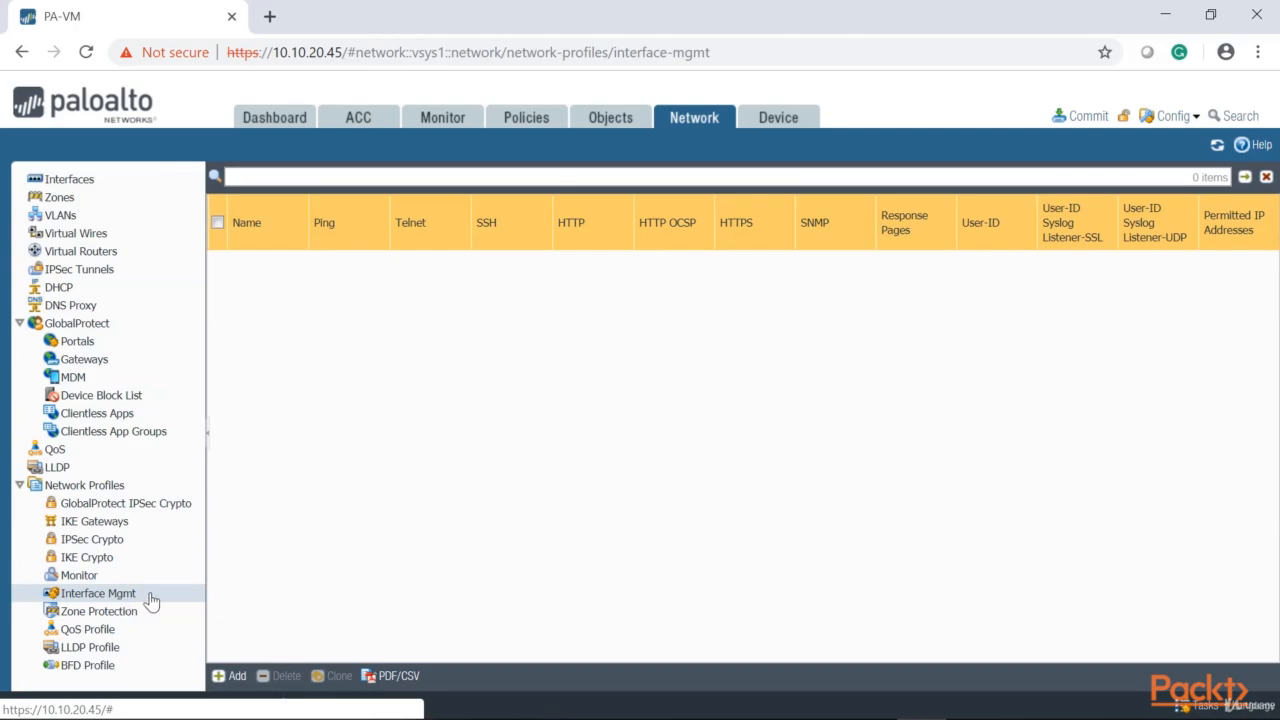
Create a new interface management profile with HTTPS, SSH, Ping and SNMP enabled
{"action": "left_click", "coordinate": [234, 678]}
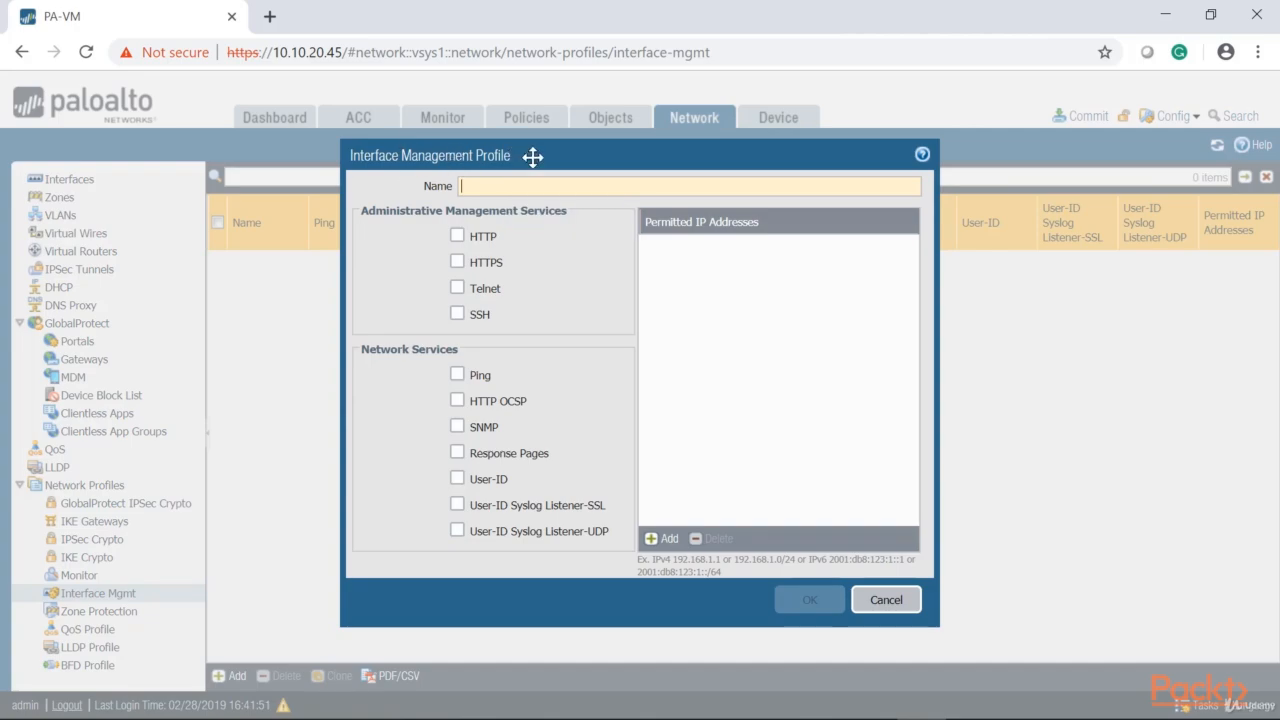
{"action": "left_click_drag", "start_coordinate": [555, 149], "coordinate": [436, 149]}
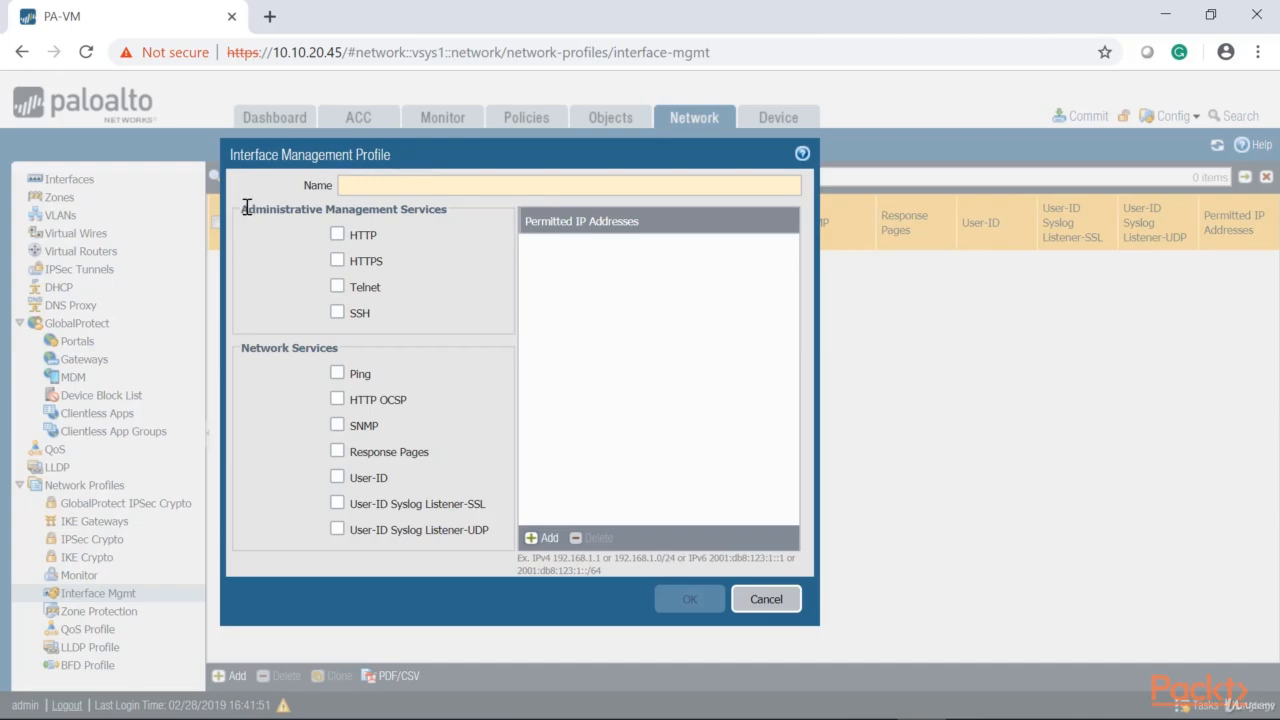
{"action": "left_click", "coordinate": [337, 260]}
{"action": "left_click", "coordinate": [337, 312]}
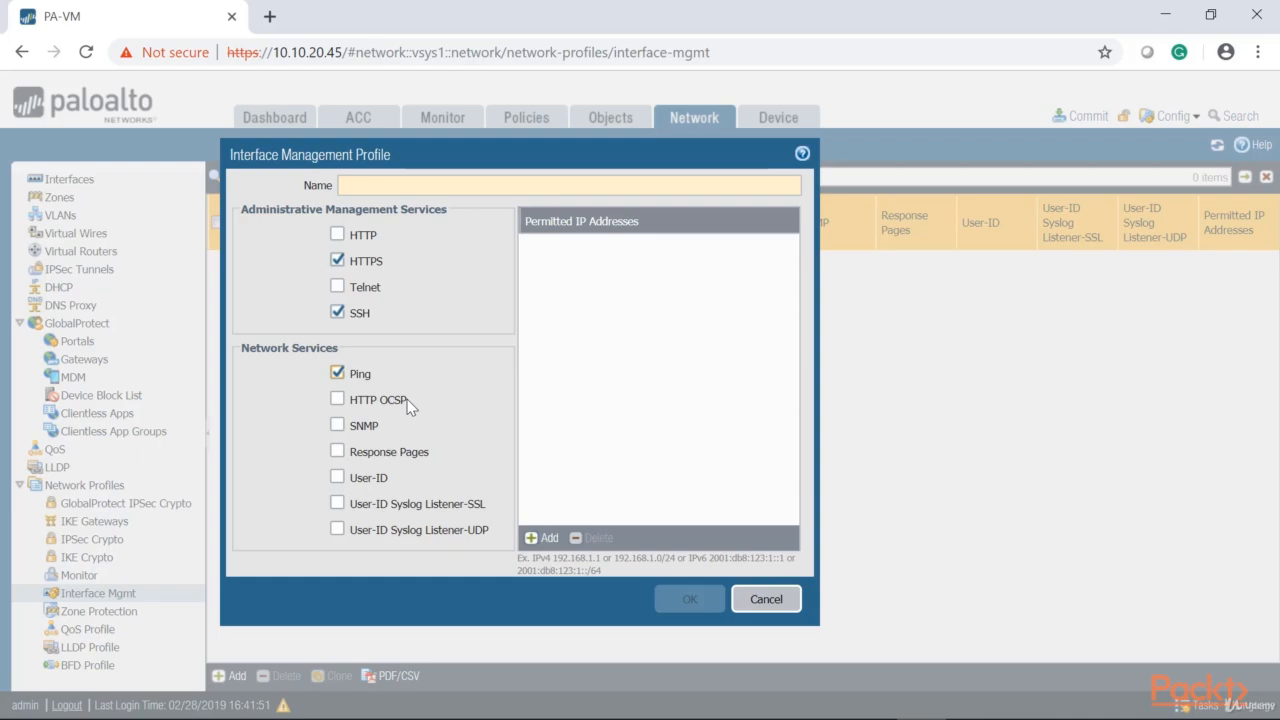
{"action": "left_click", "coordinate": [337, 425]}
Add 10.0.0.0/24 to the management profile's permitted IP addresses
{"action": "left_click", "coordinate": [541, 538]}
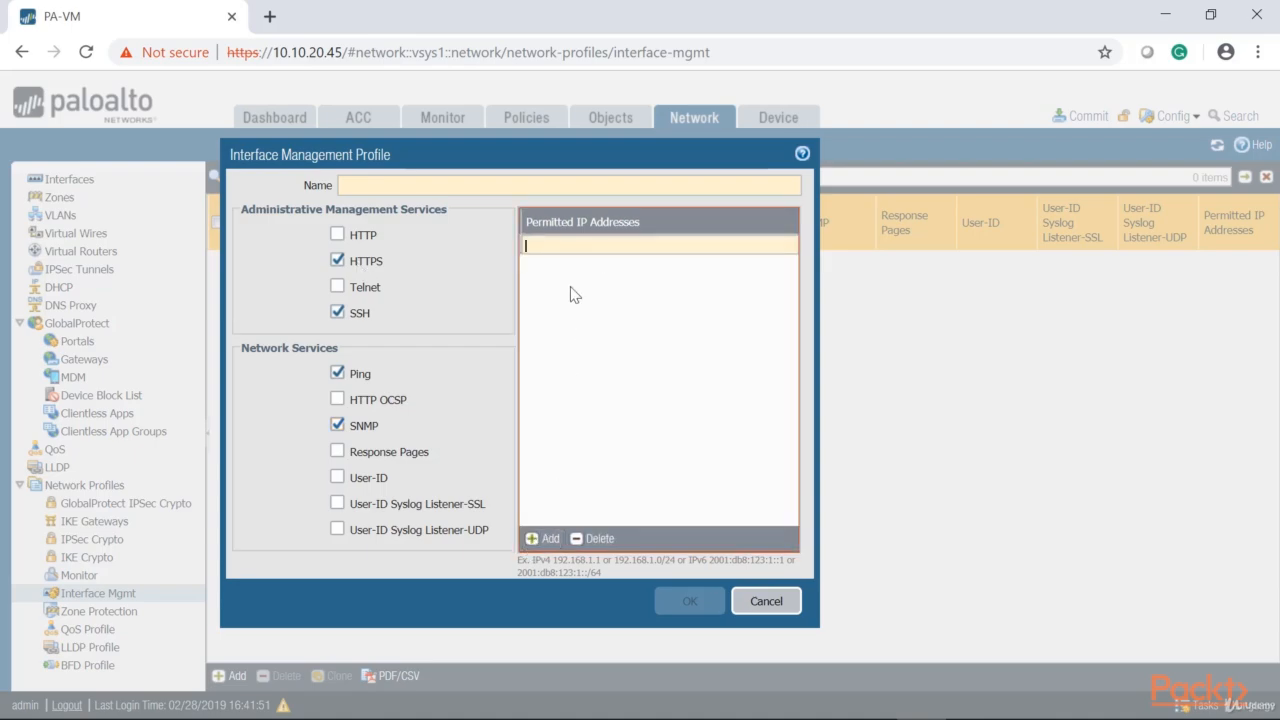
{"action": "type", "text": "10.0.0.0/"}
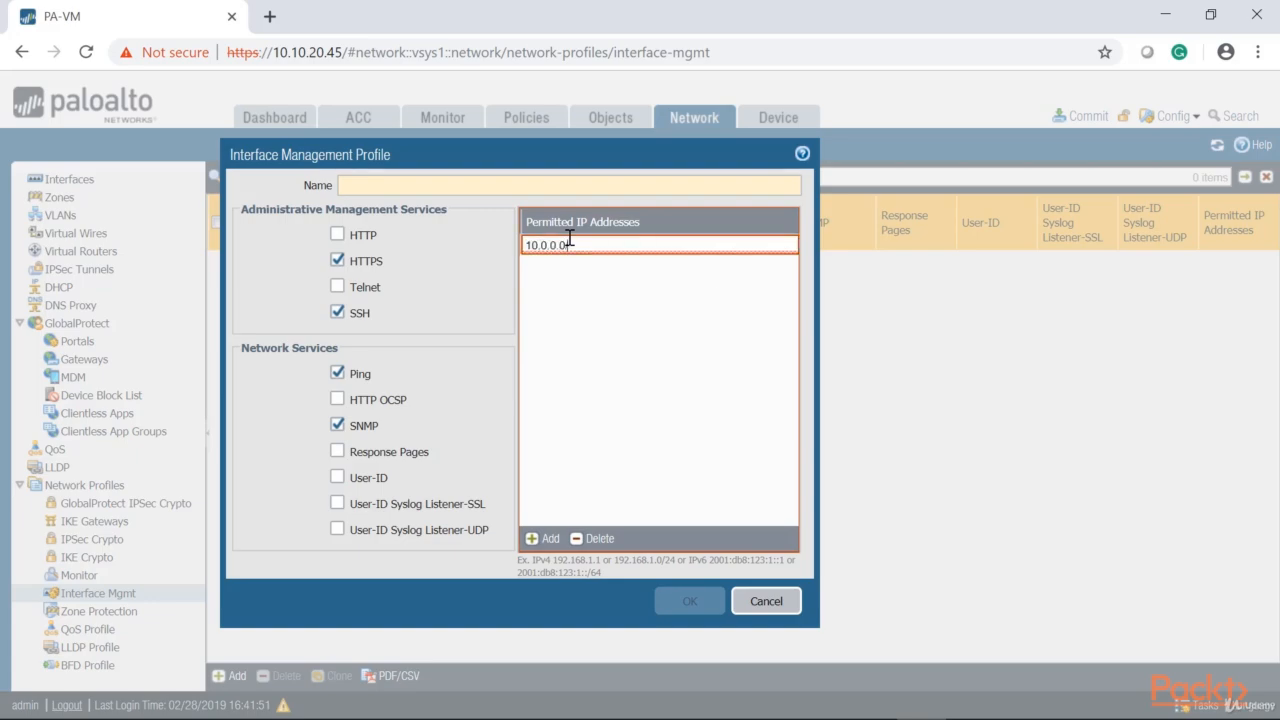
{"action": "type", "text": "24"}
{"action": "left_click", "coordinate": [566, 348]}
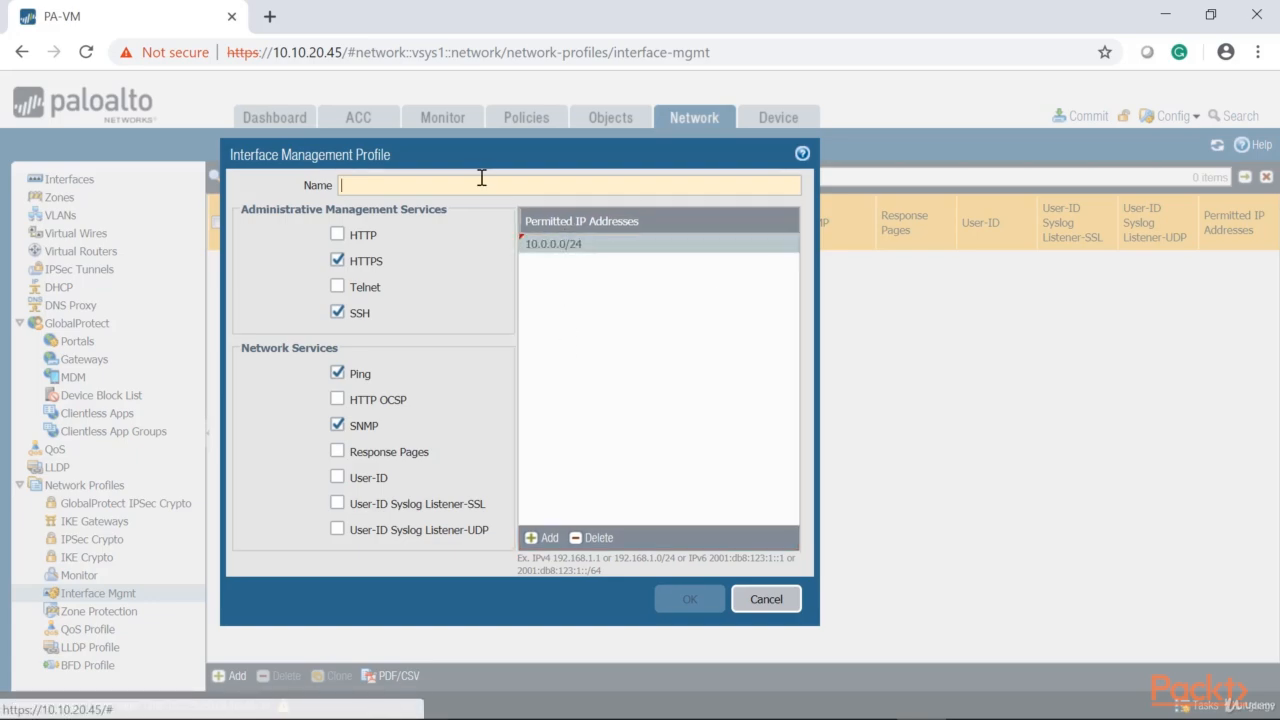
Name the management profile MGMT-HTTPS-SSH-ICMP-SNMP and save it
{"action": "type", "text": "P"}
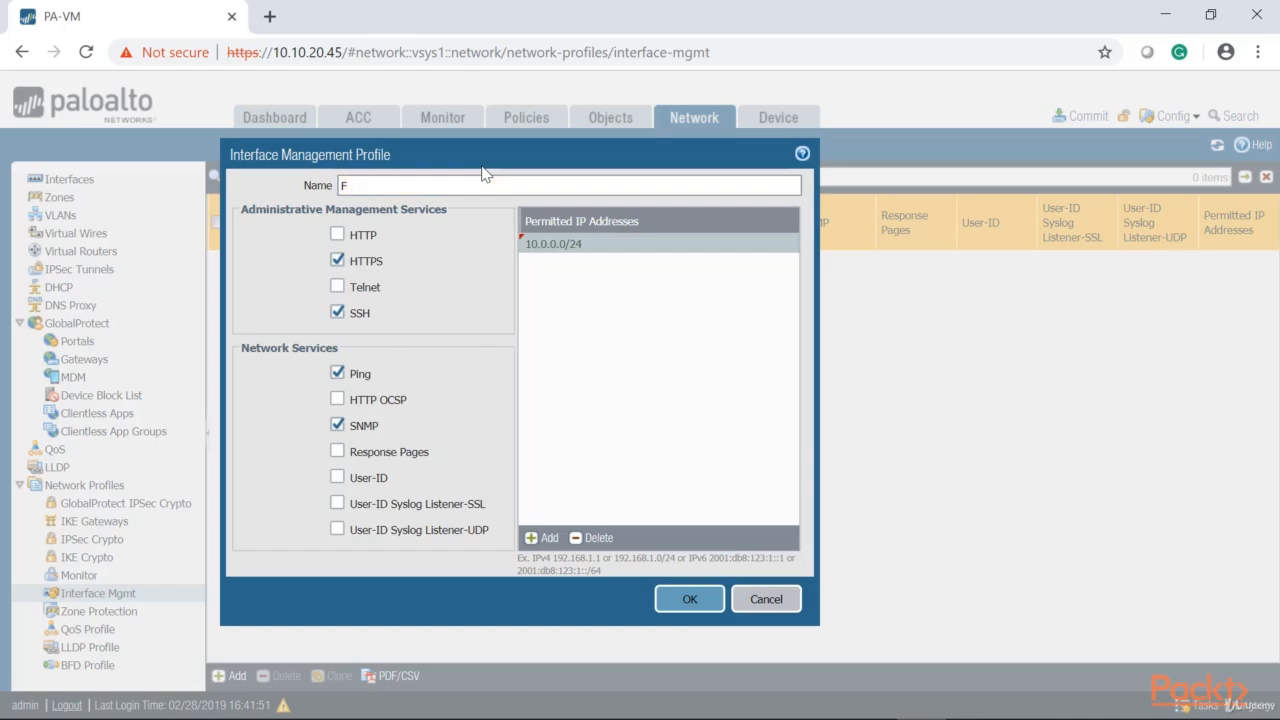
{"action": "key", "text": "BackSpace"}
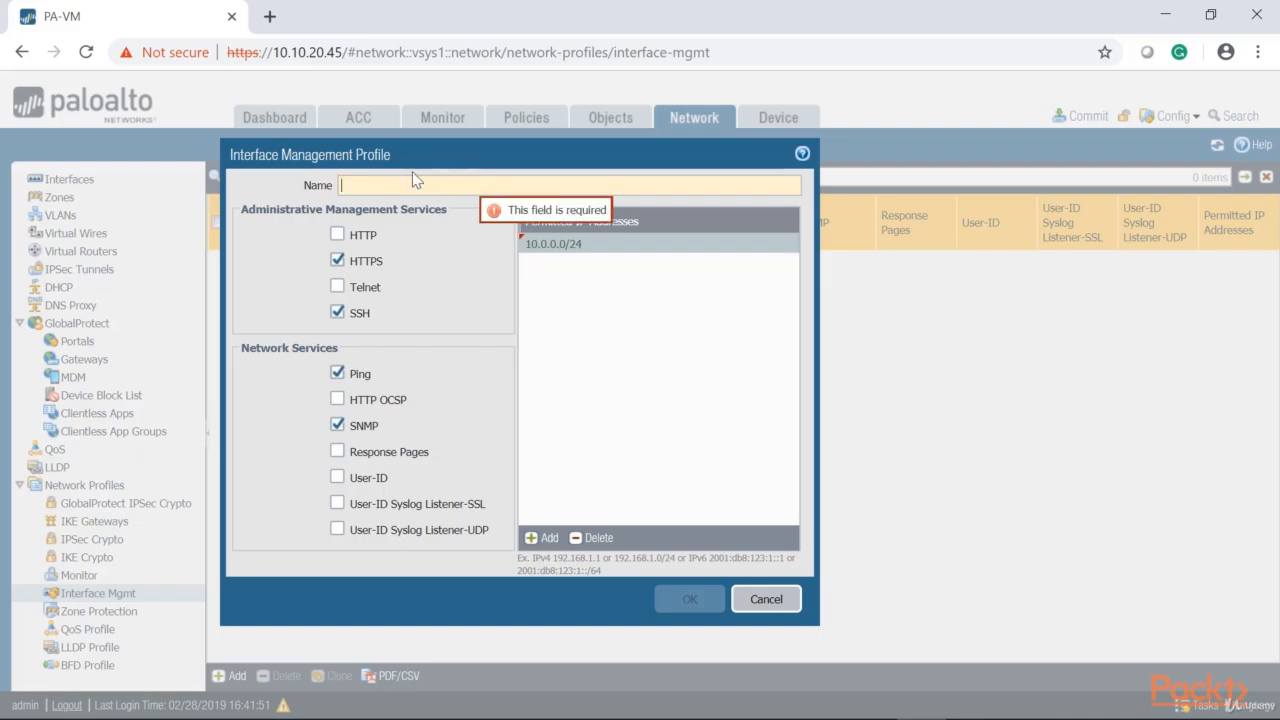
{"action": "type", "text": "MGMT-"}
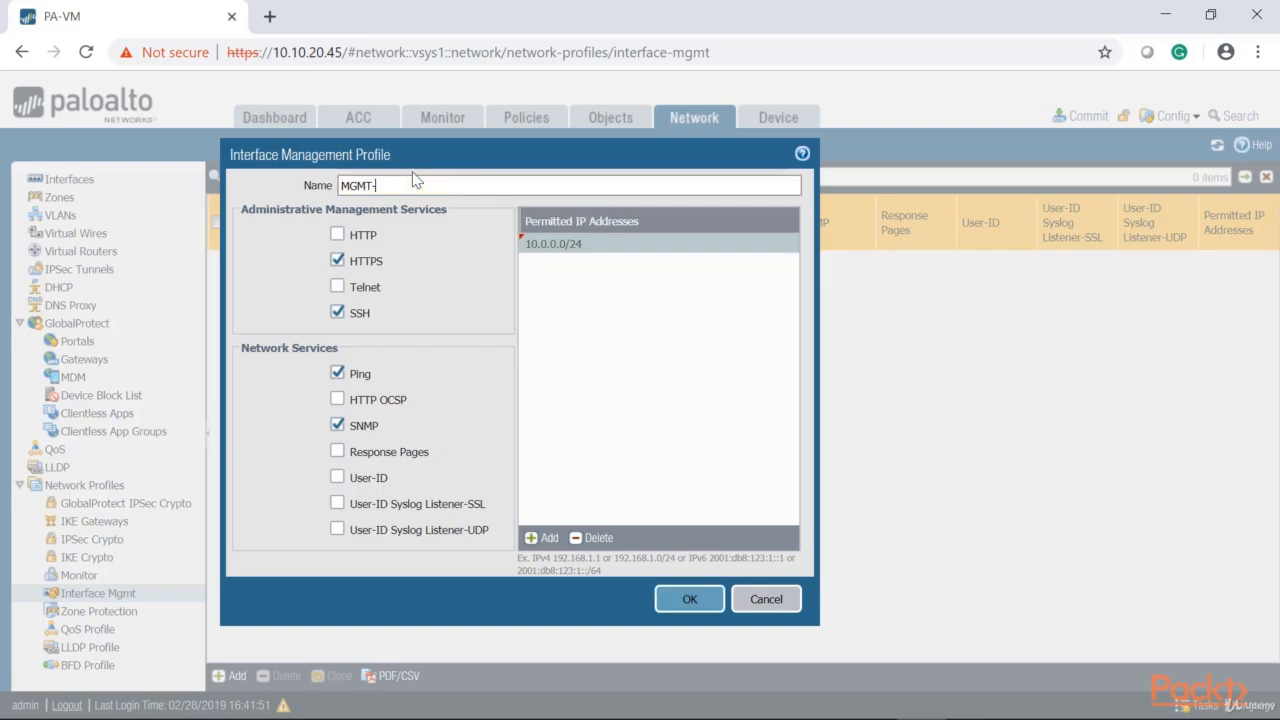
{"action": "type", "text": "HTTPS-SSH-ICMP-SNMP"}
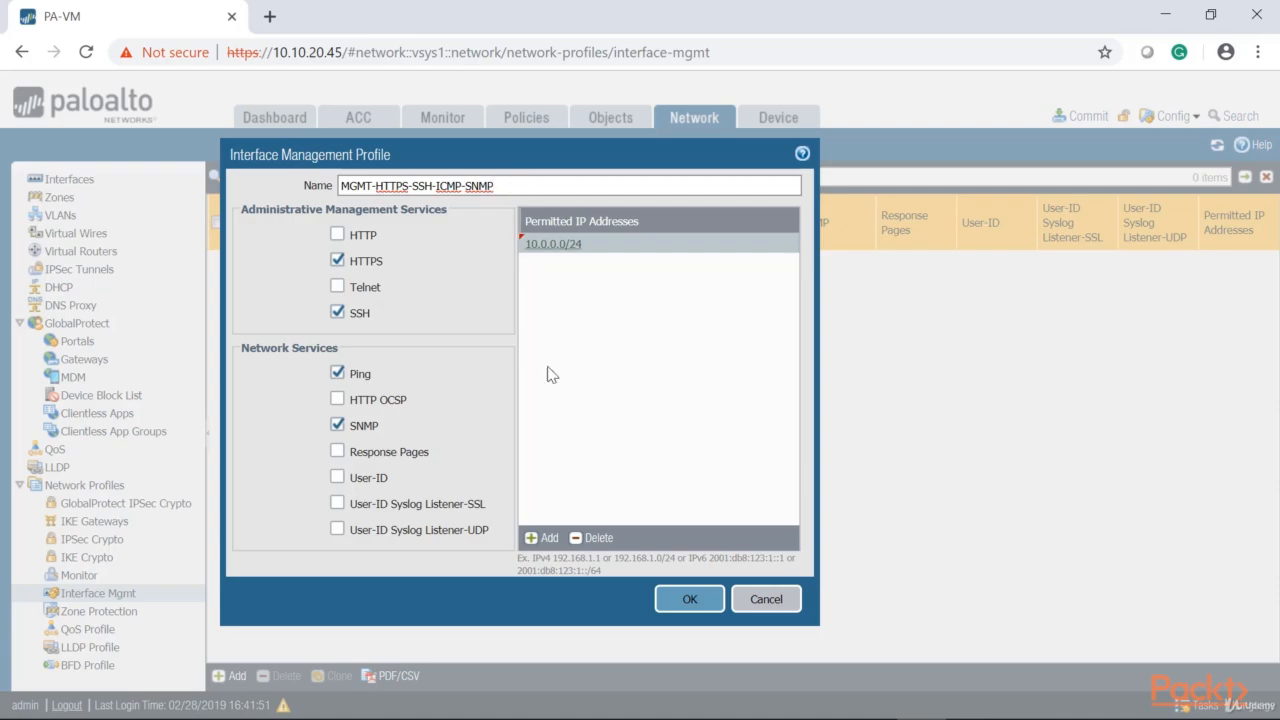
{"action": "left_click", "coordinate": [703, 607]}
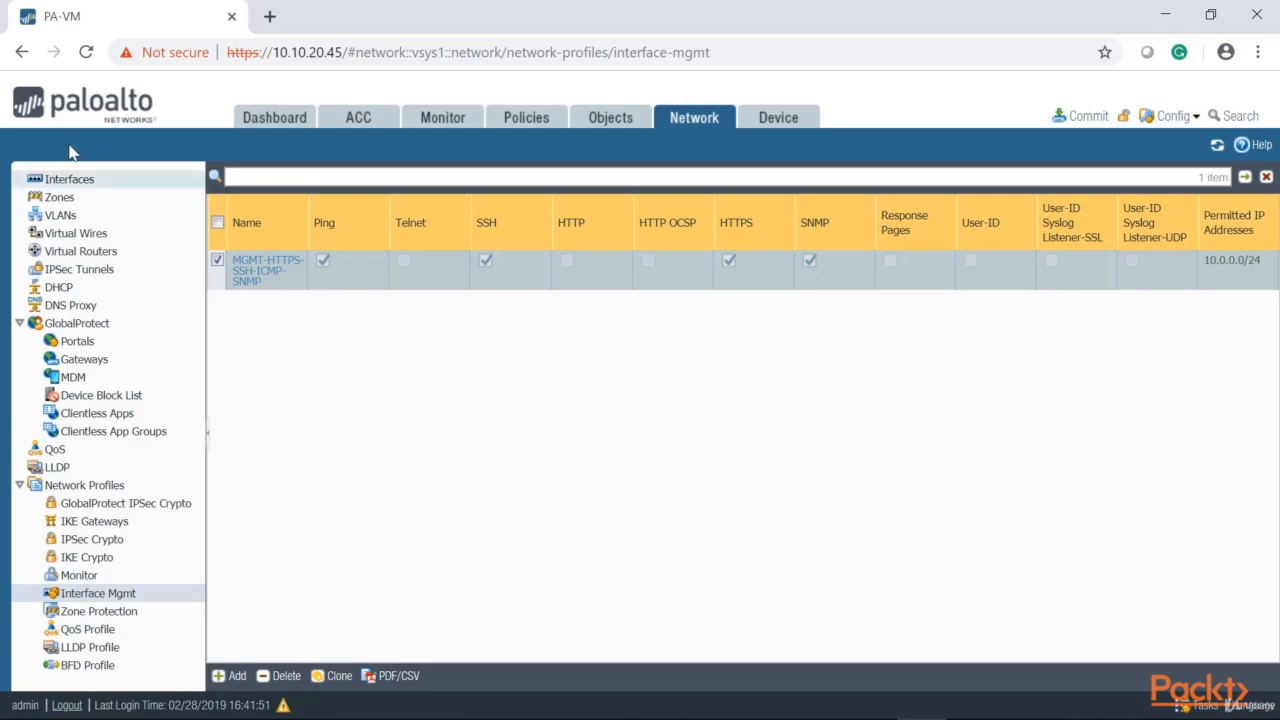
Open the Ethernet interface ethernet1/1 for editing and set its interface type to Layer3
{"action": "left_click", "coordinate": [70, 182]}
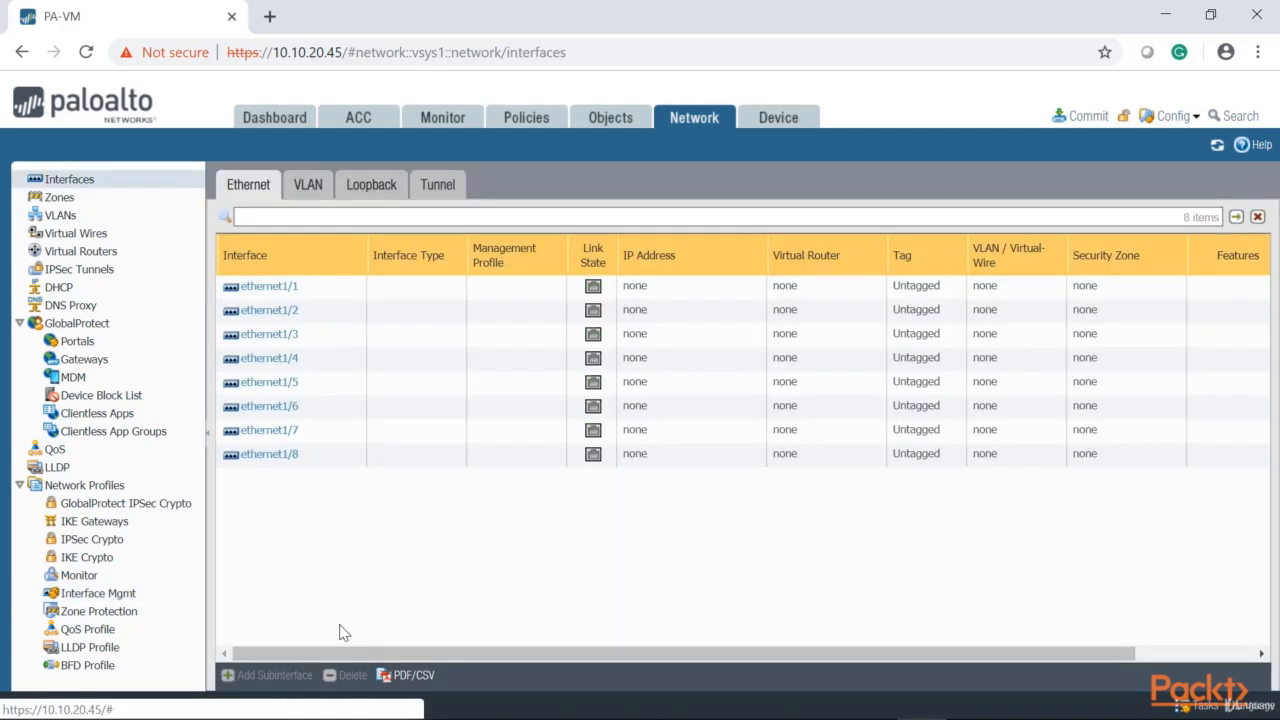
{"action": "left_click", "coordinate": [278, 288]}
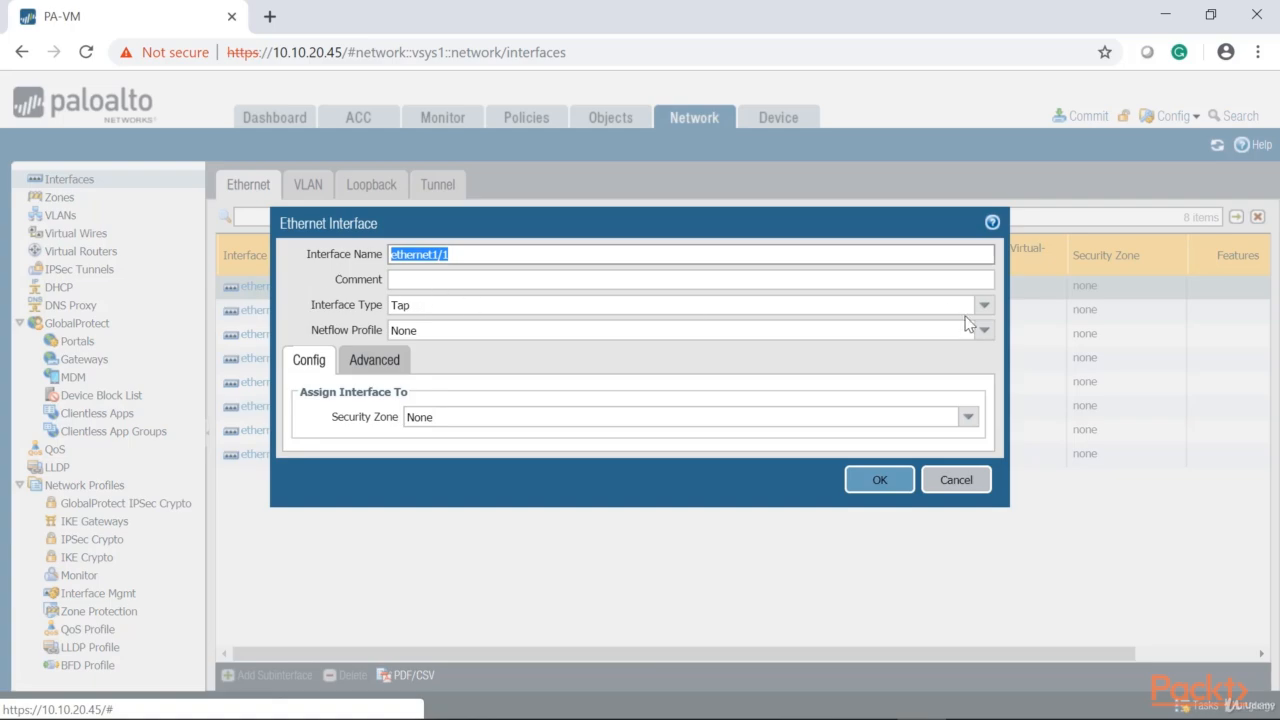
{"action": "left_click", "coordinate": [968, 306]}
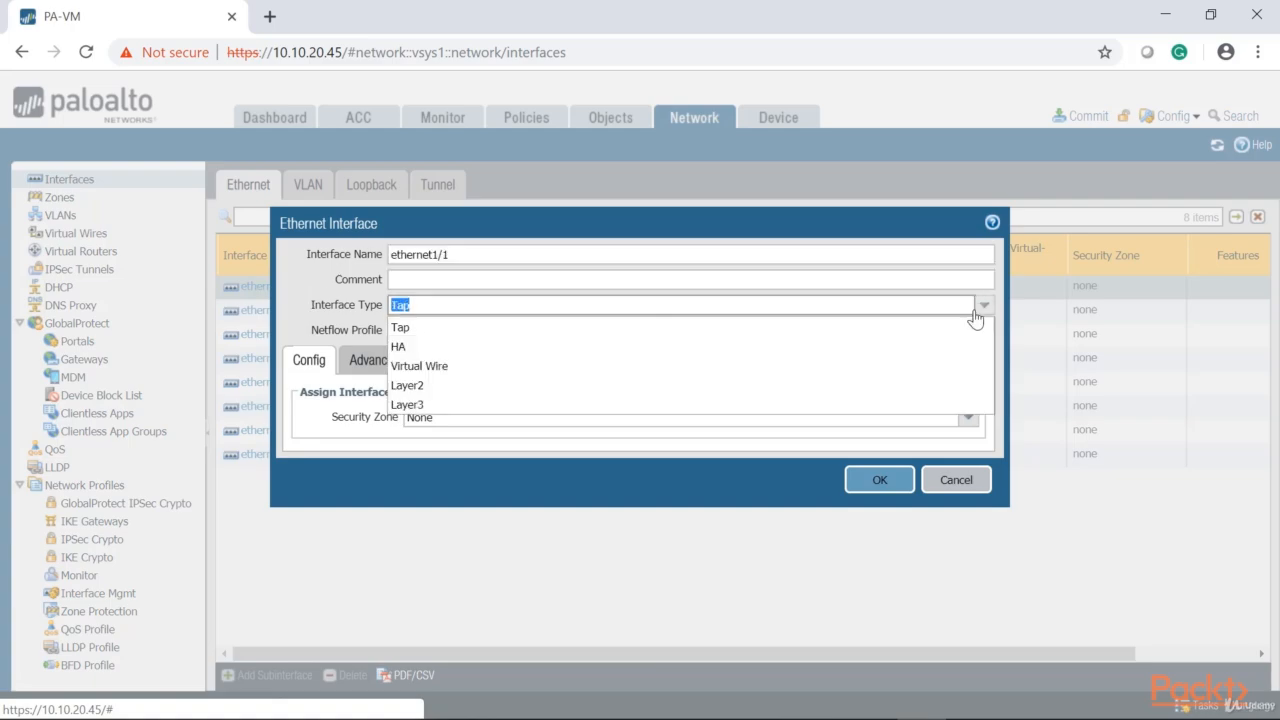
{"action": "left_click", "coordinate": [448, 406]}
{"action": "left_click", "coordinate": [462, 368]}
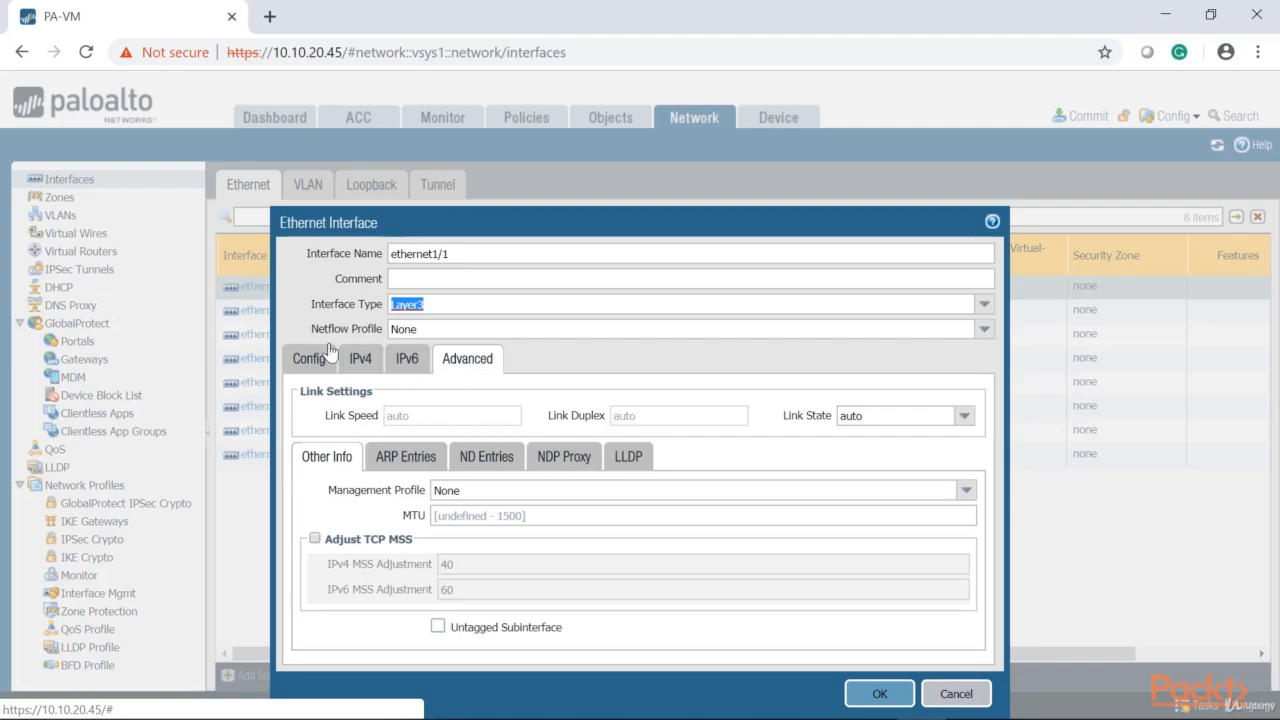
{"action": "left_click", "coordinate": [984, 304]}
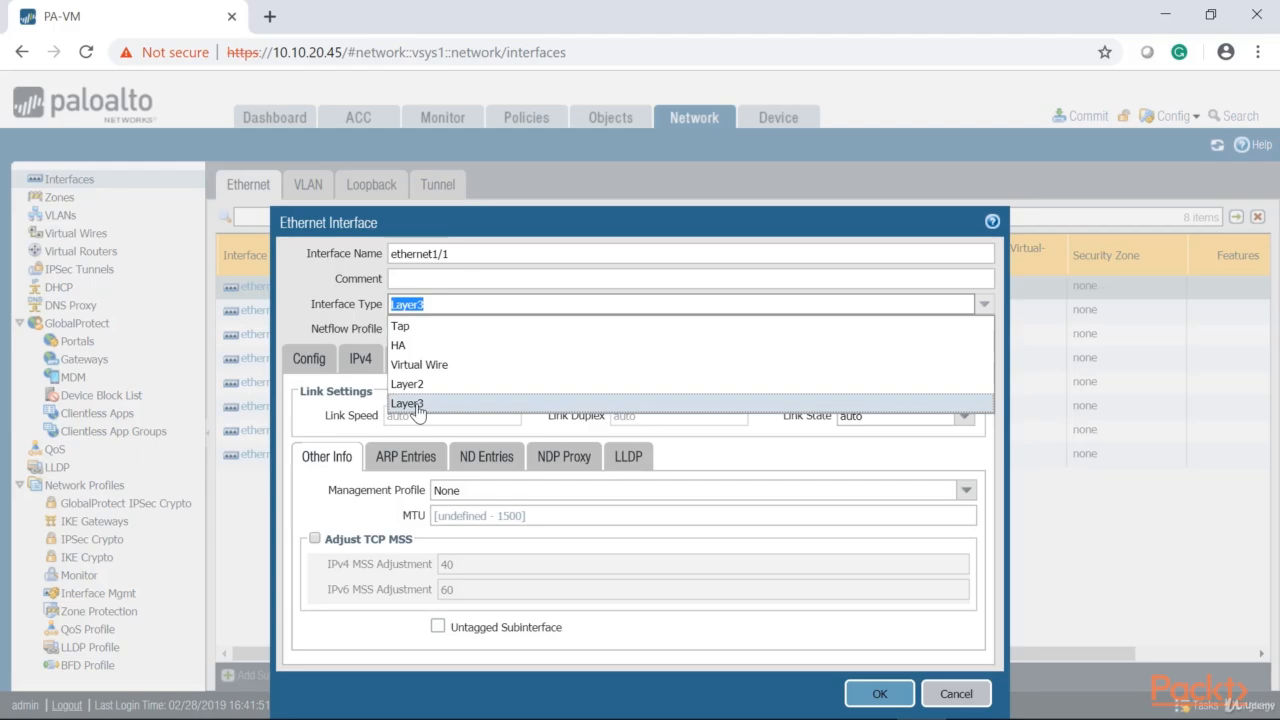
{"action": "left_click", "coordinate": [410, 403]}
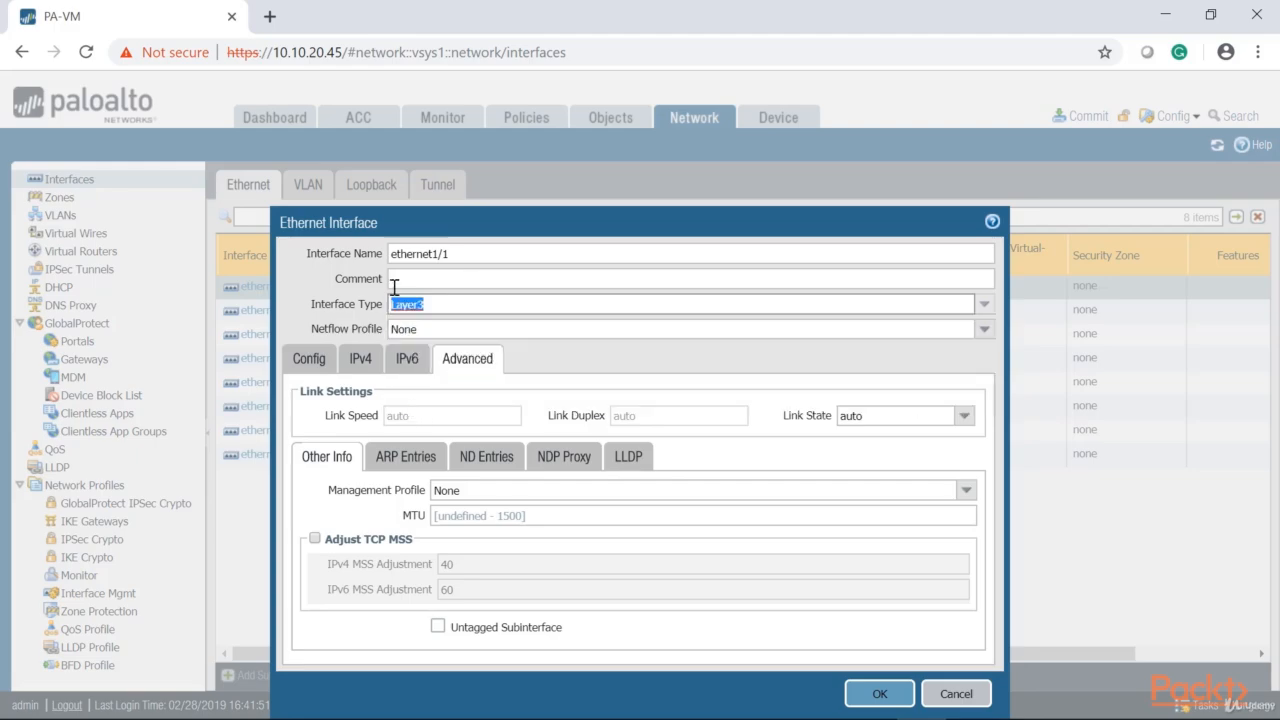
Assign the MGMT-HTTPS-SSH-ICMP-SNMP management profile to ethernet1/1 in its advanced settings
{"action": "left_click", "coordinate": [360, 363]}
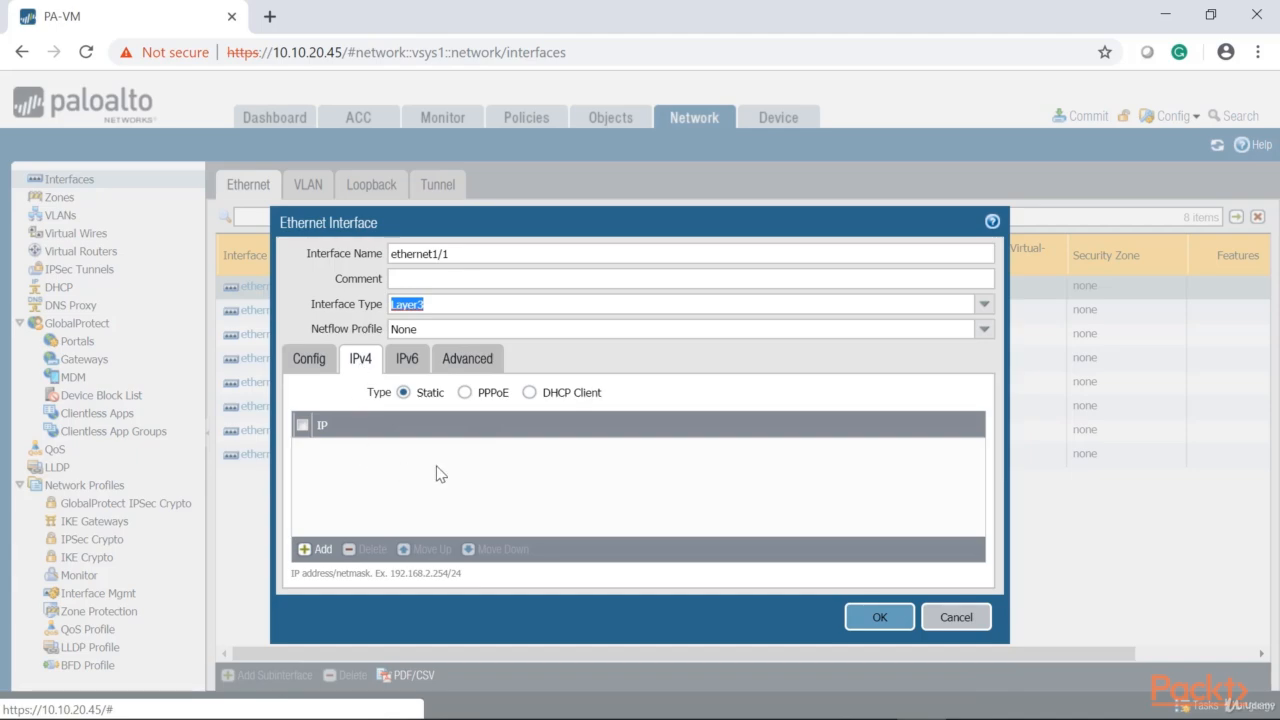
{"action": "left_click", "coordinate": [308, 360]}
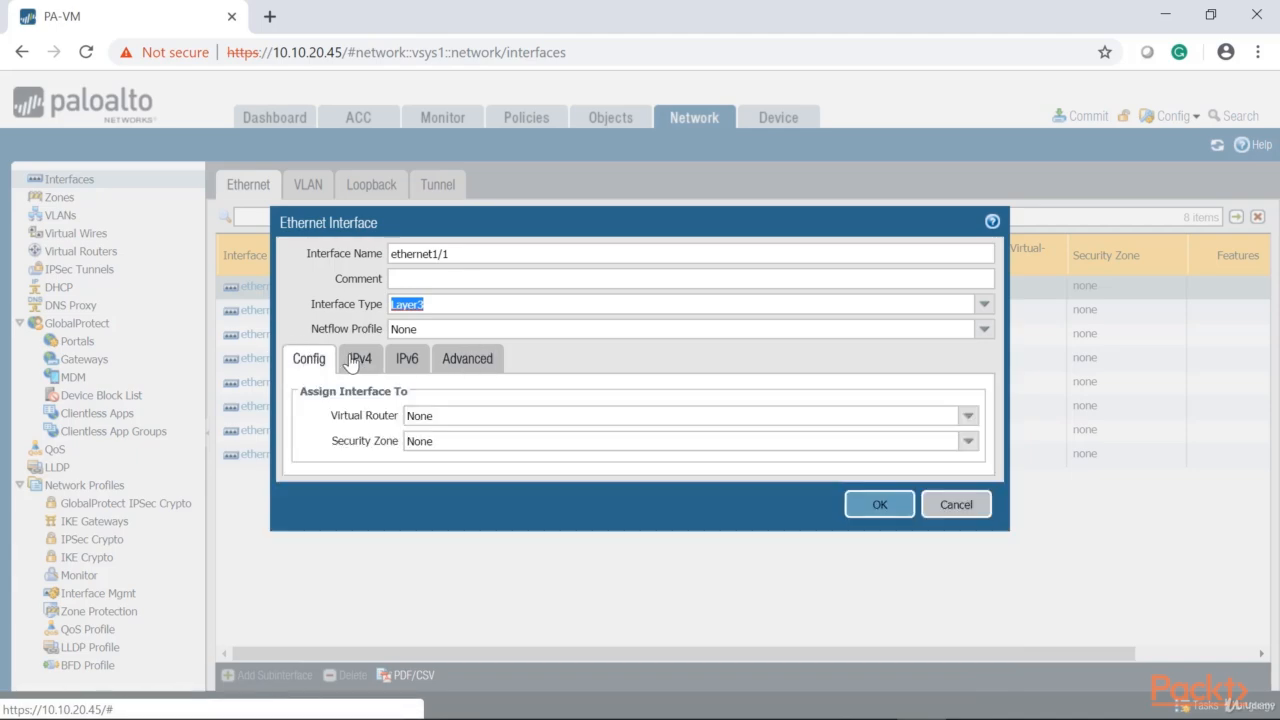
{"action": "left_click", "coordinate": [497, 362]}
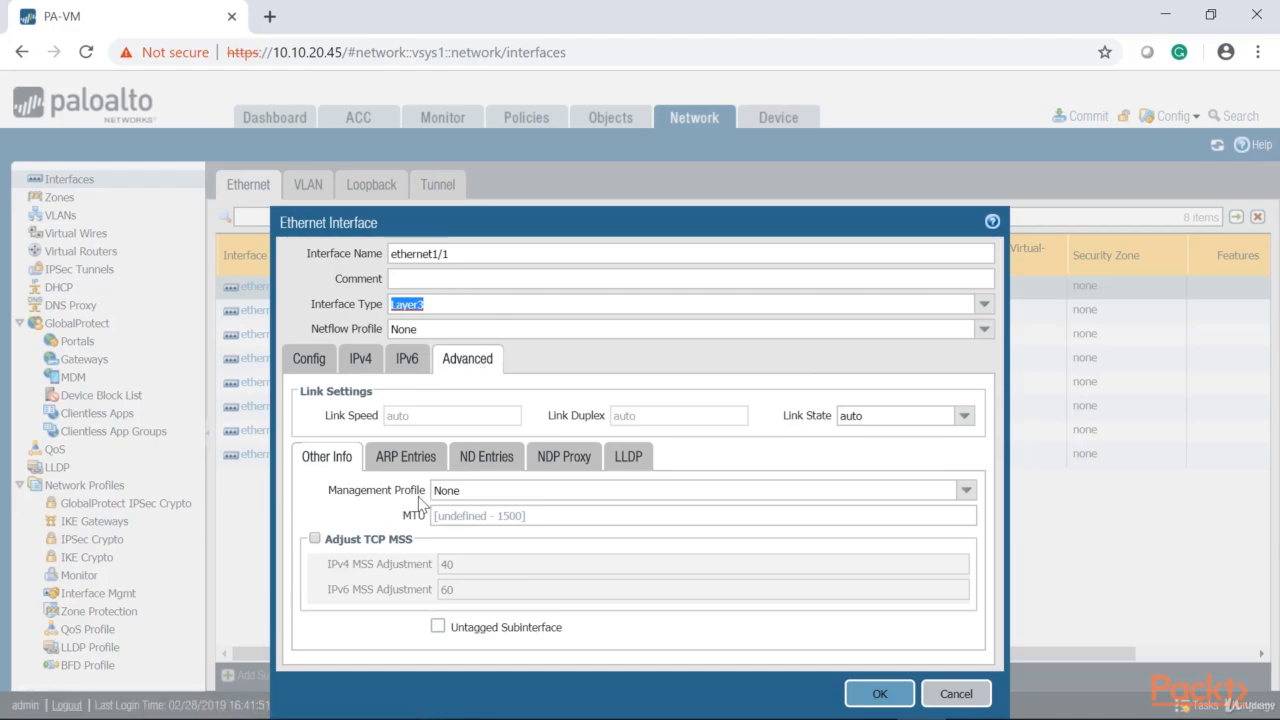
{"action": "left_click", "coordinate": [966, 490]}
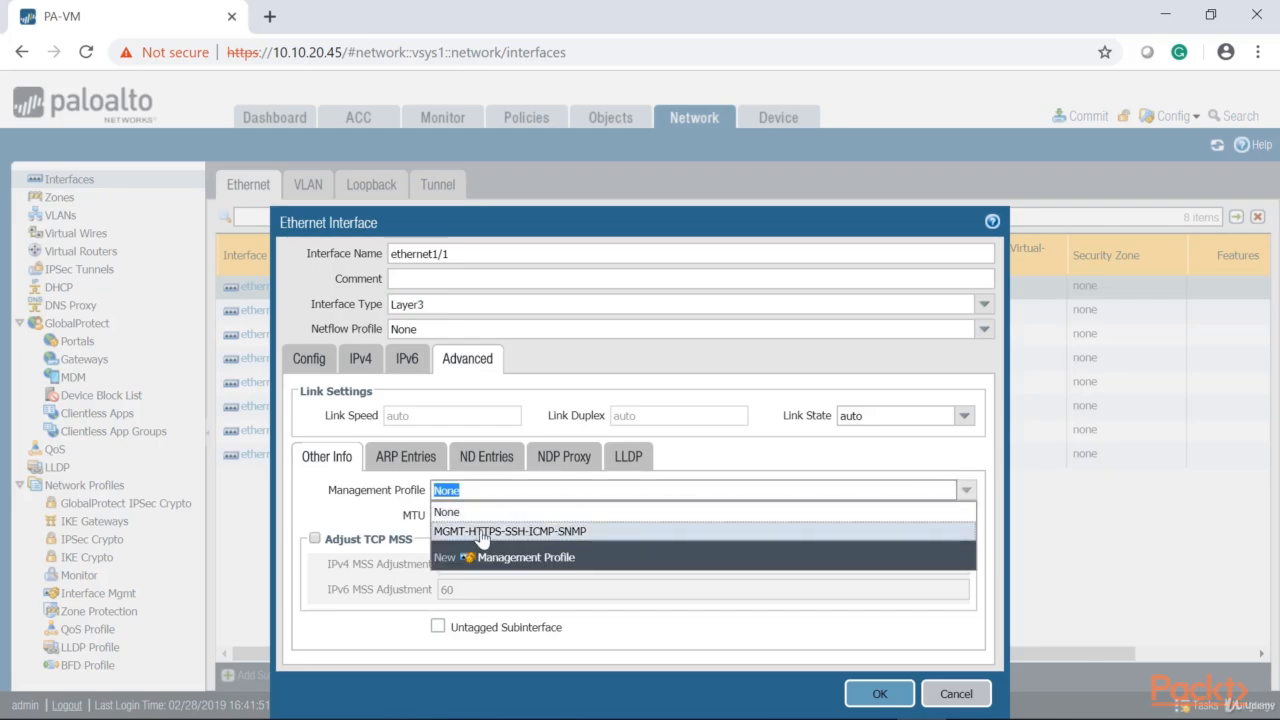
{"action": "left_click", "coordinate": [555, 533]}
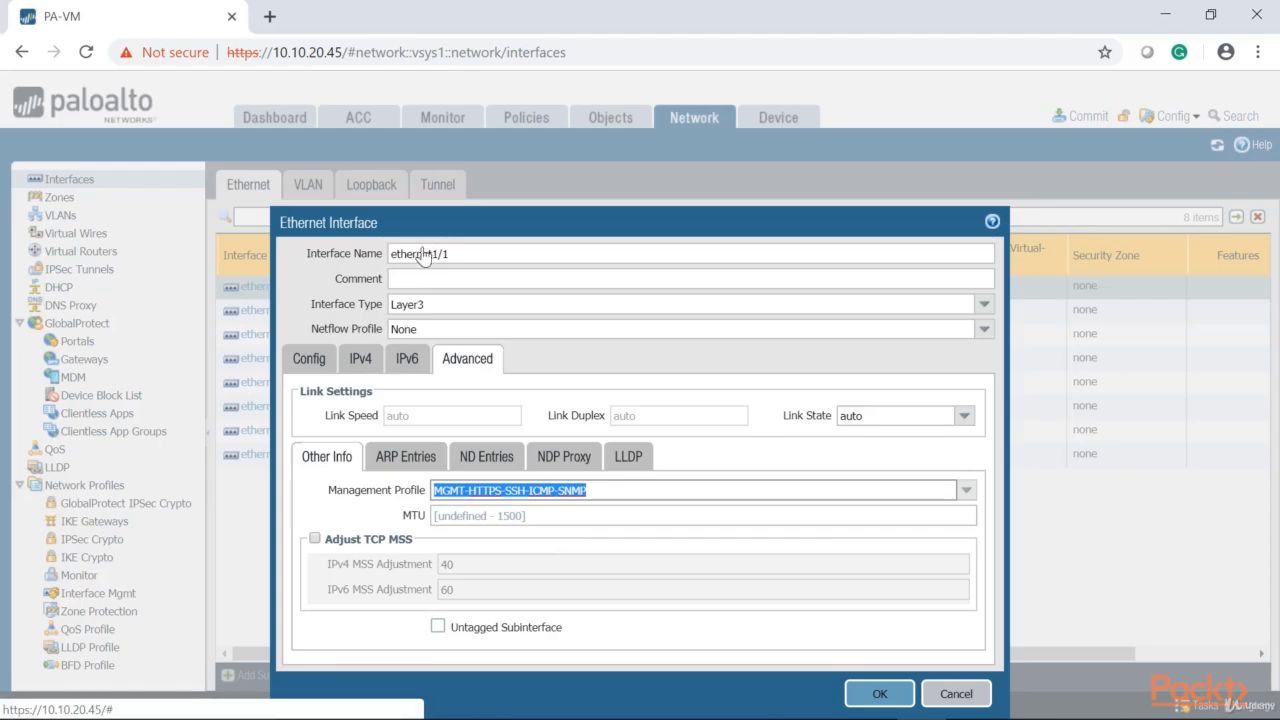
Add the static IPv4 address 10.10.0.1/24 to ethernet1/1
{"action": "left_click", "coordinate": [360, 360]}
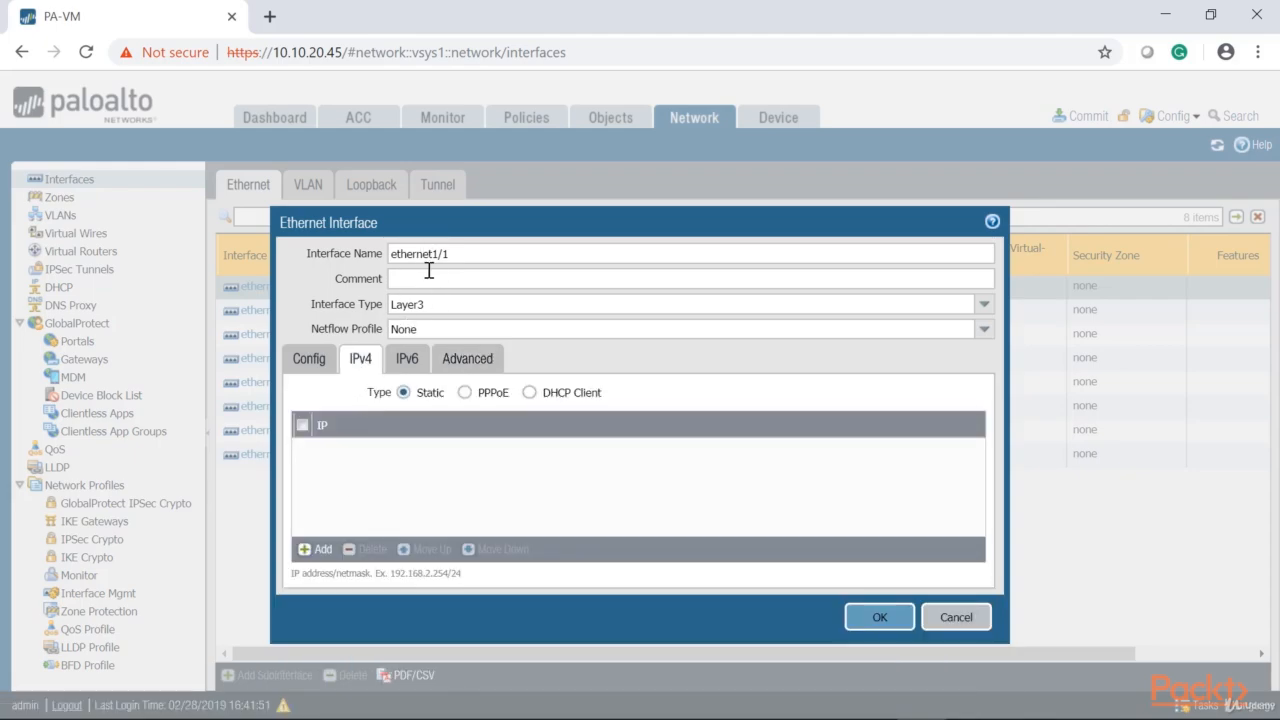
{"action": "left_click", "coordinate": [321, 550]}
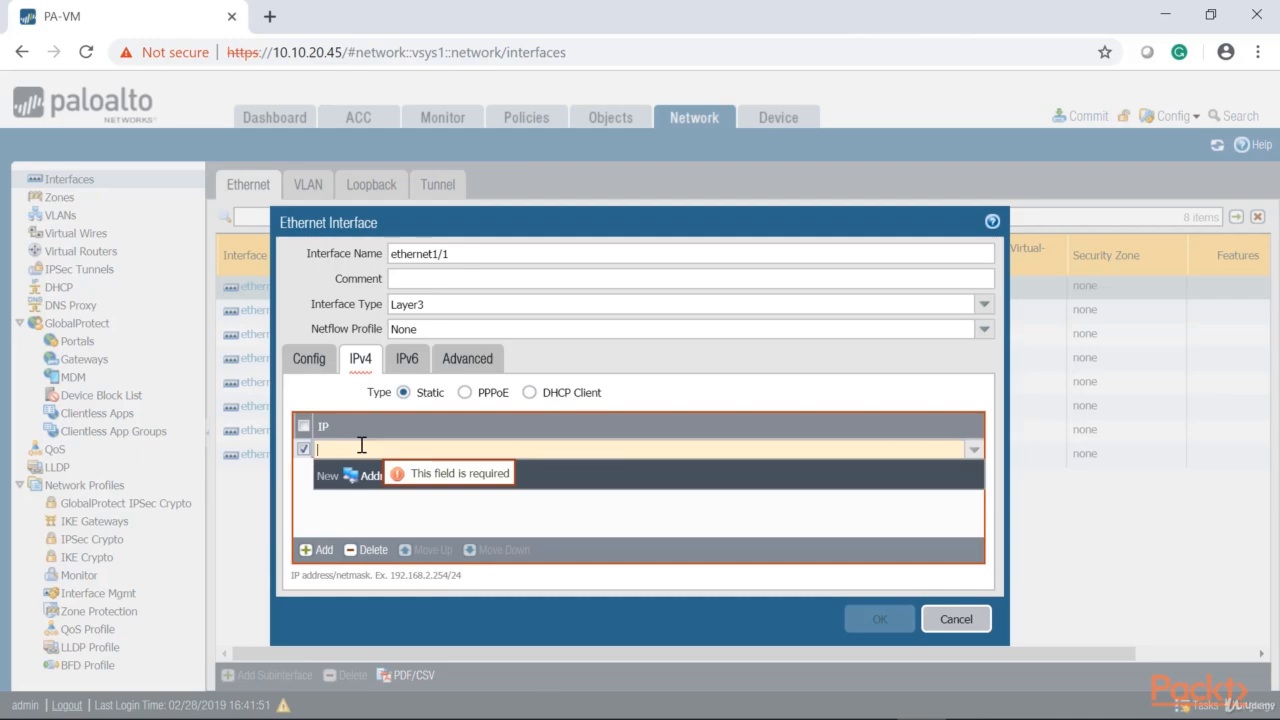
{"action": "type", "text": "10.10.0.1"}
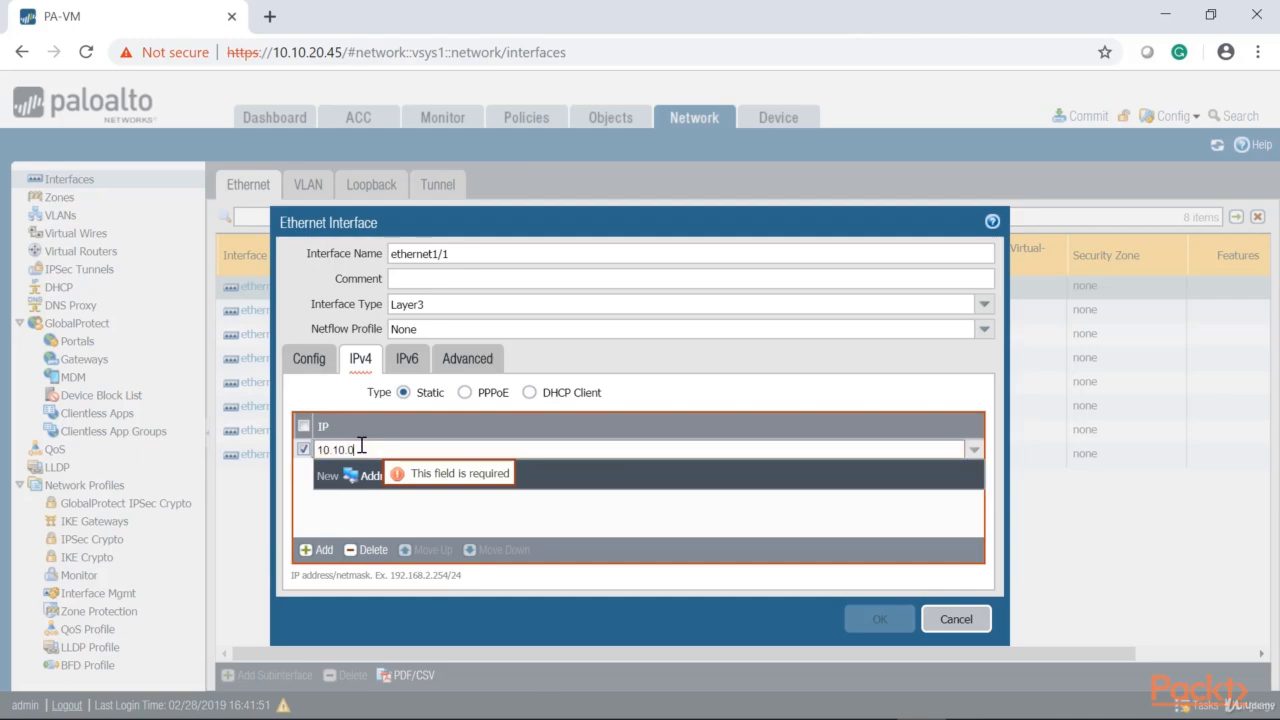
{"action": "type", "text": "/24"}
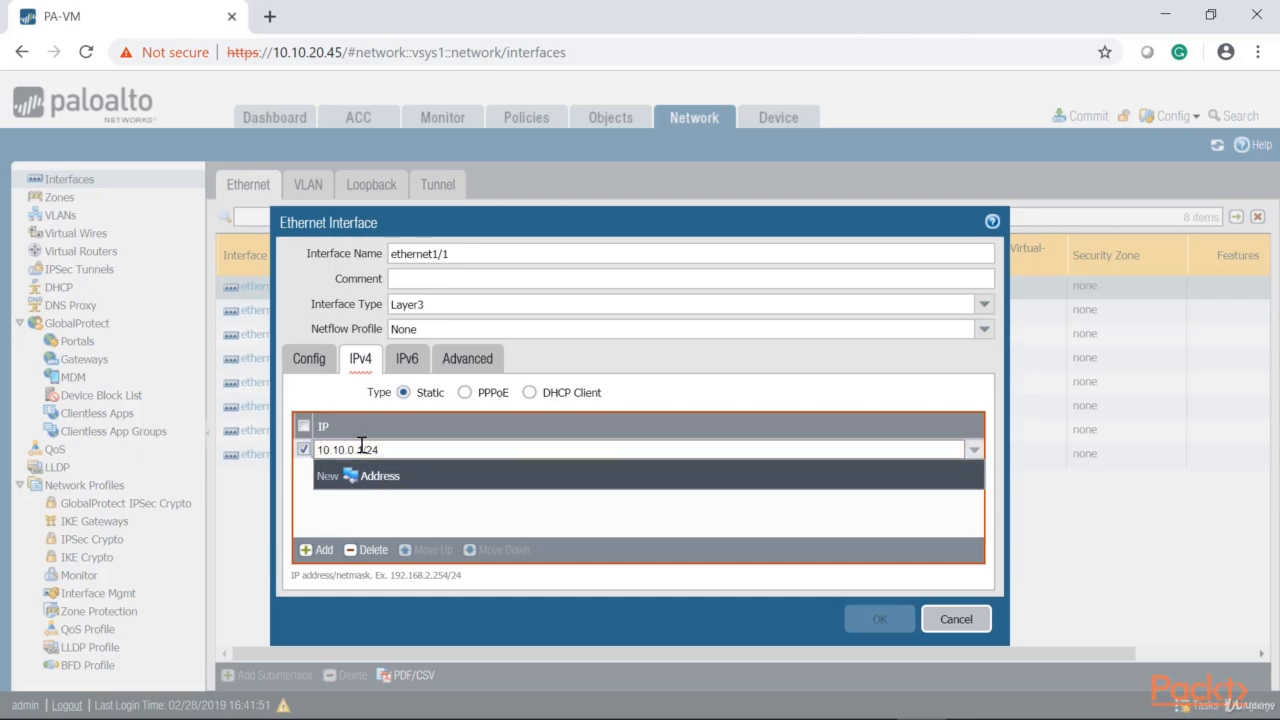
{"action": "key", "text": "Return"}
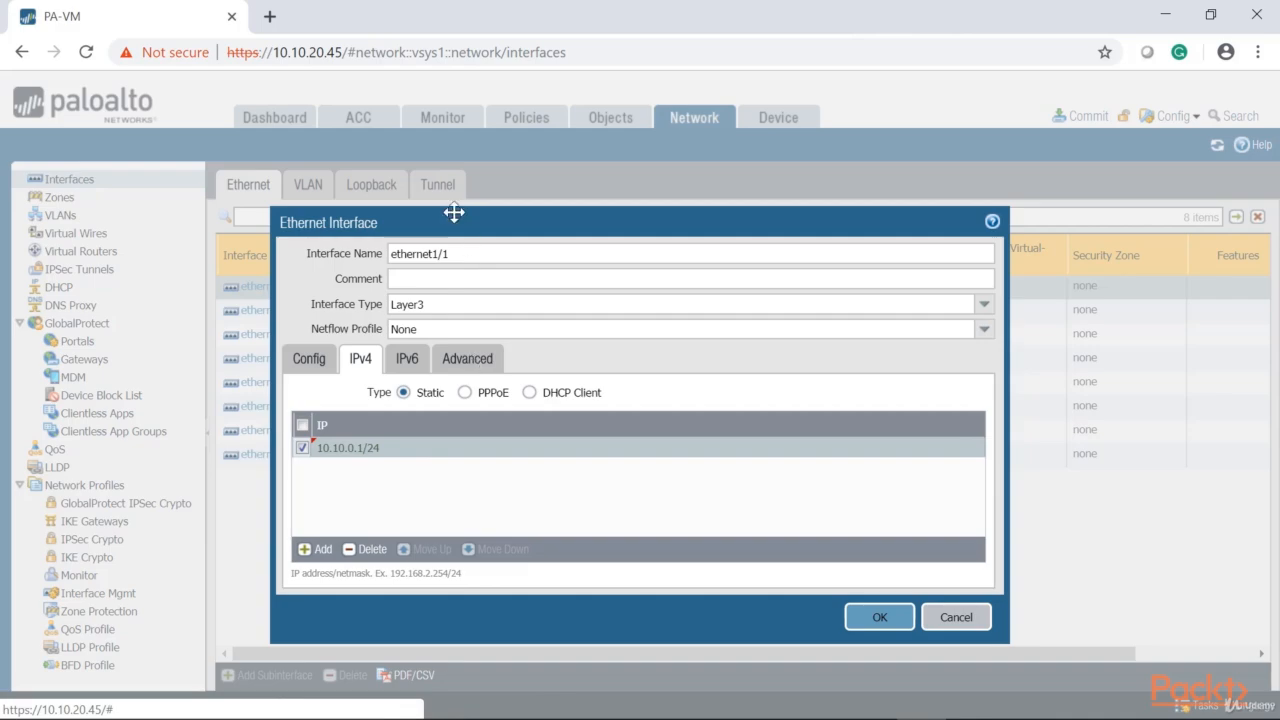
Check and save the ethernet1/1 settings, and commit all changes to the running configuration
{"action": "left_click_drag", "start_coordinate": [480, 220], "coordinate": [644, 204]}
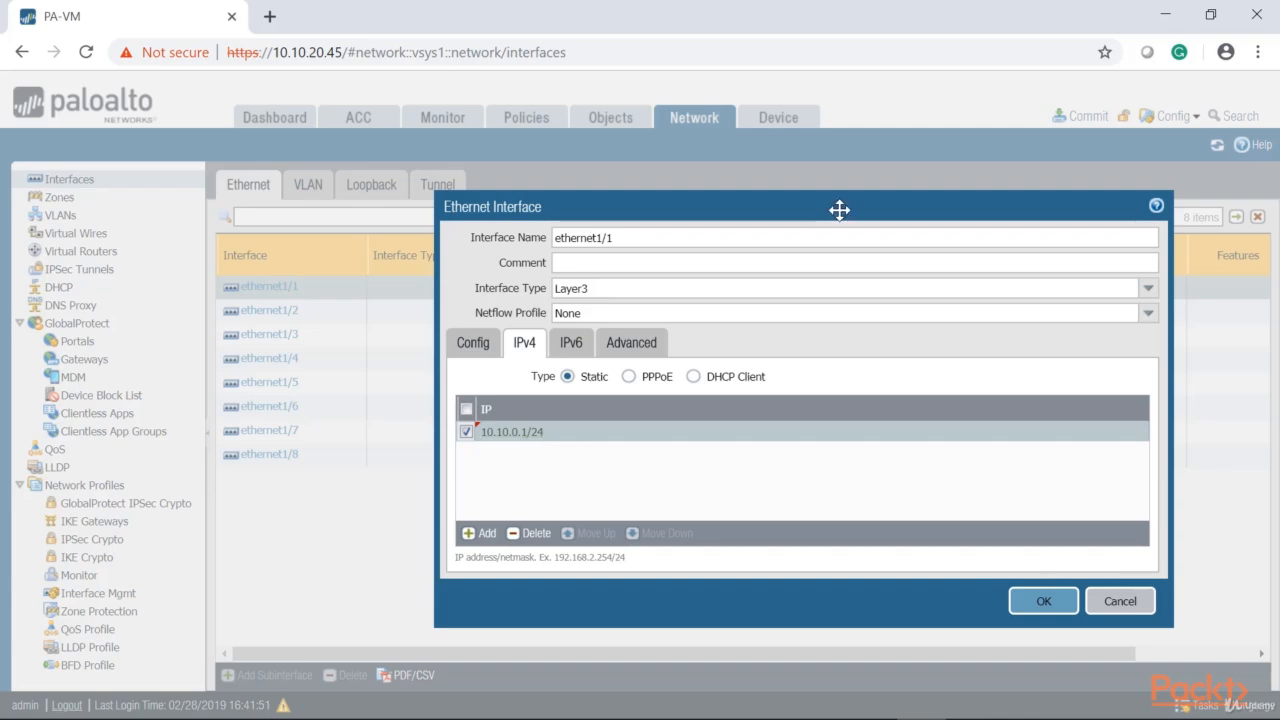
{"action": "left_click", "coordinate": [621, 344]}
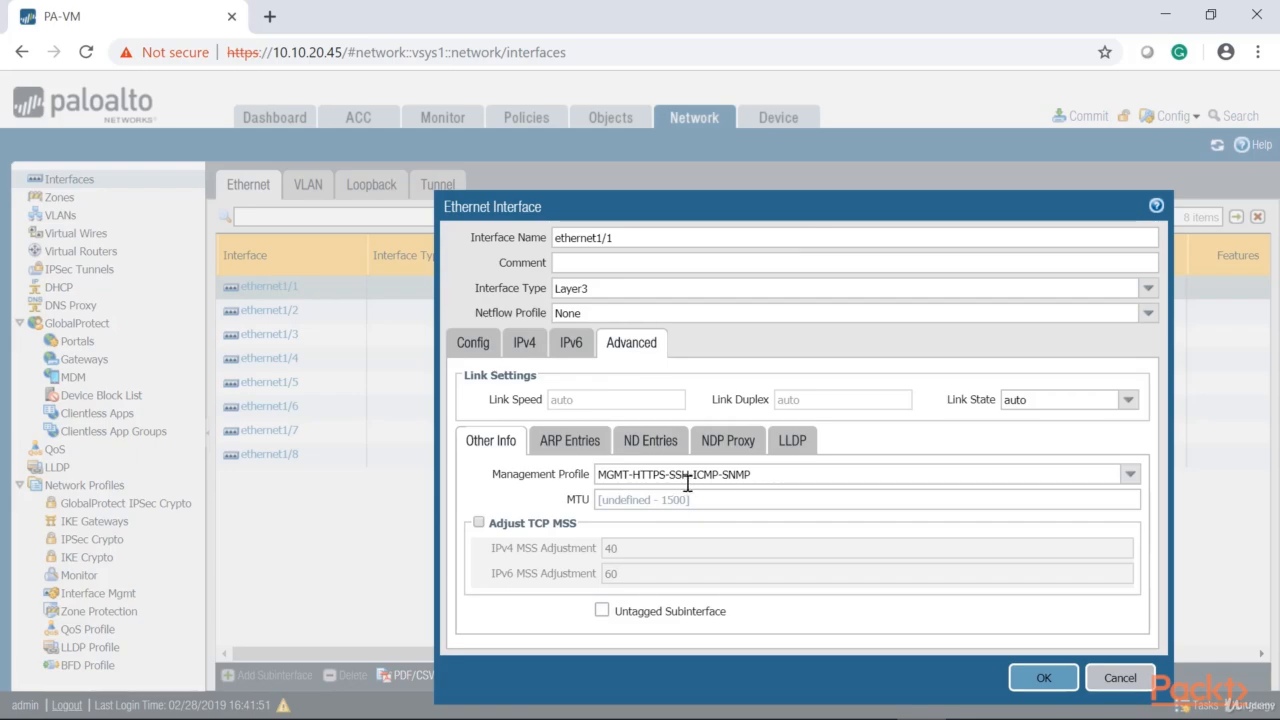
{"action": "left_click", "coordinate": [522, 344]}
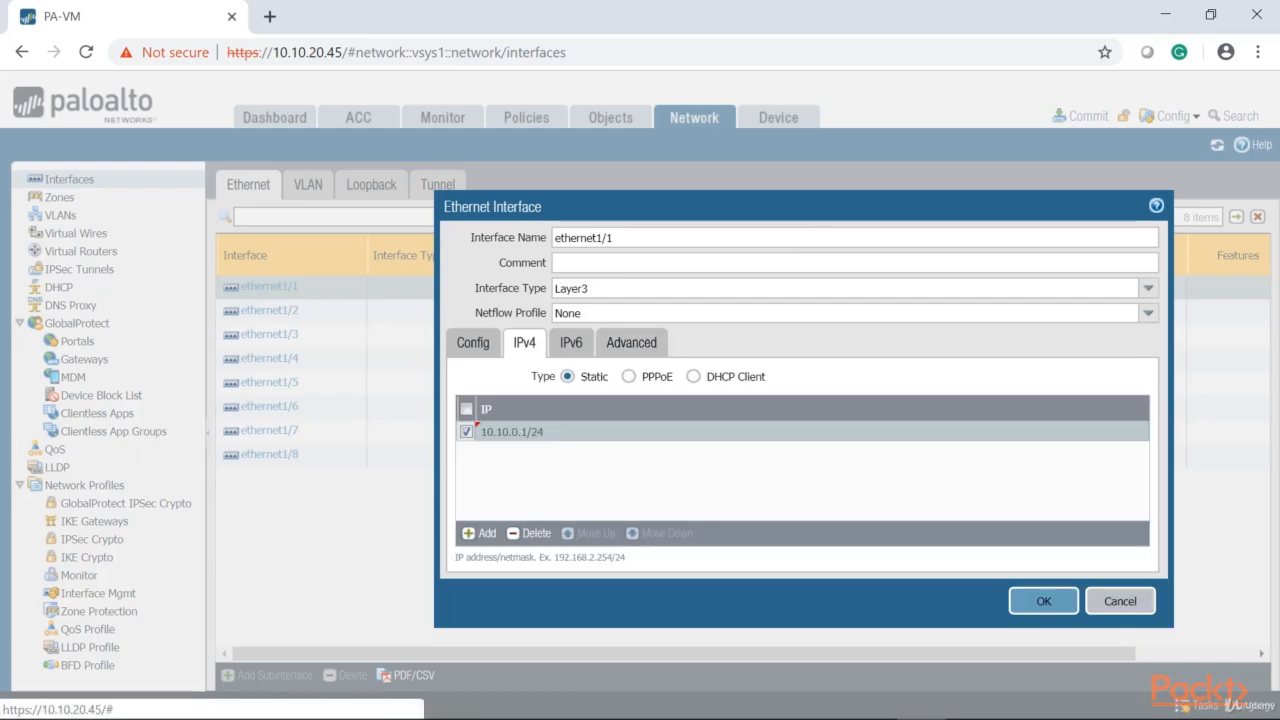
{"action": "left_click", "coordinate": [1043, 601]}
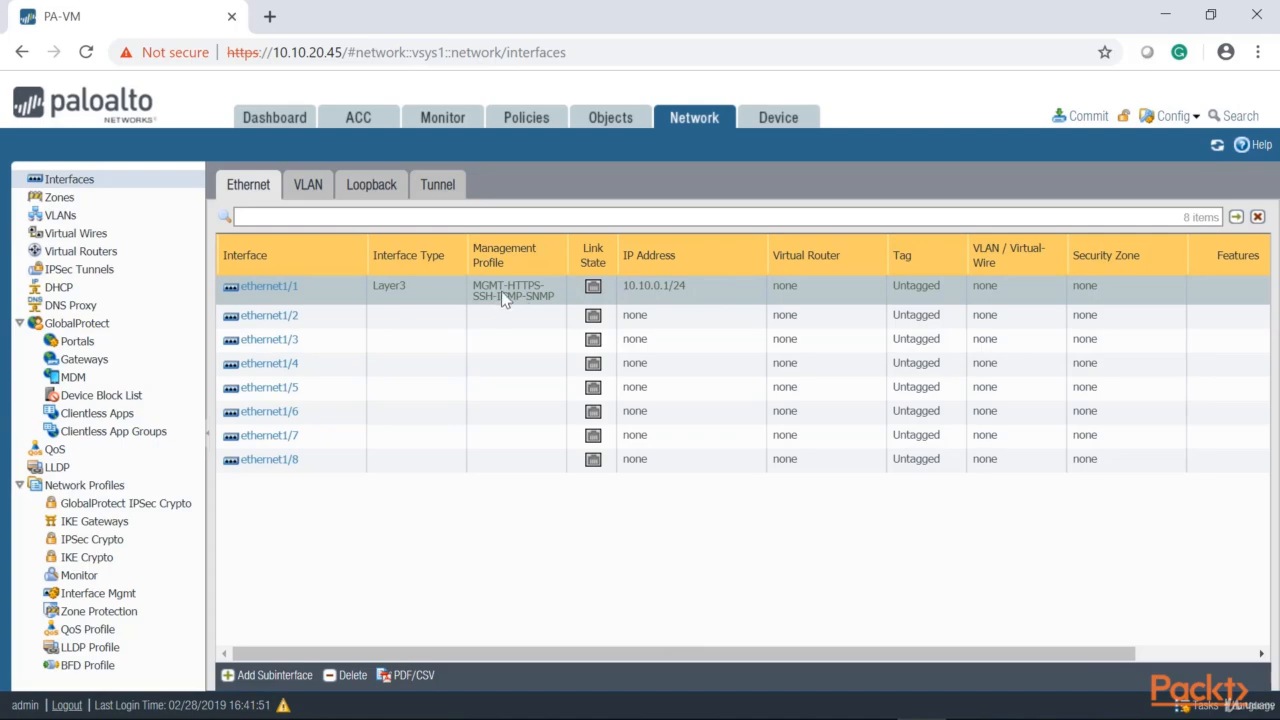
{"action": "left_click", "coordinate": [1087, 116]}
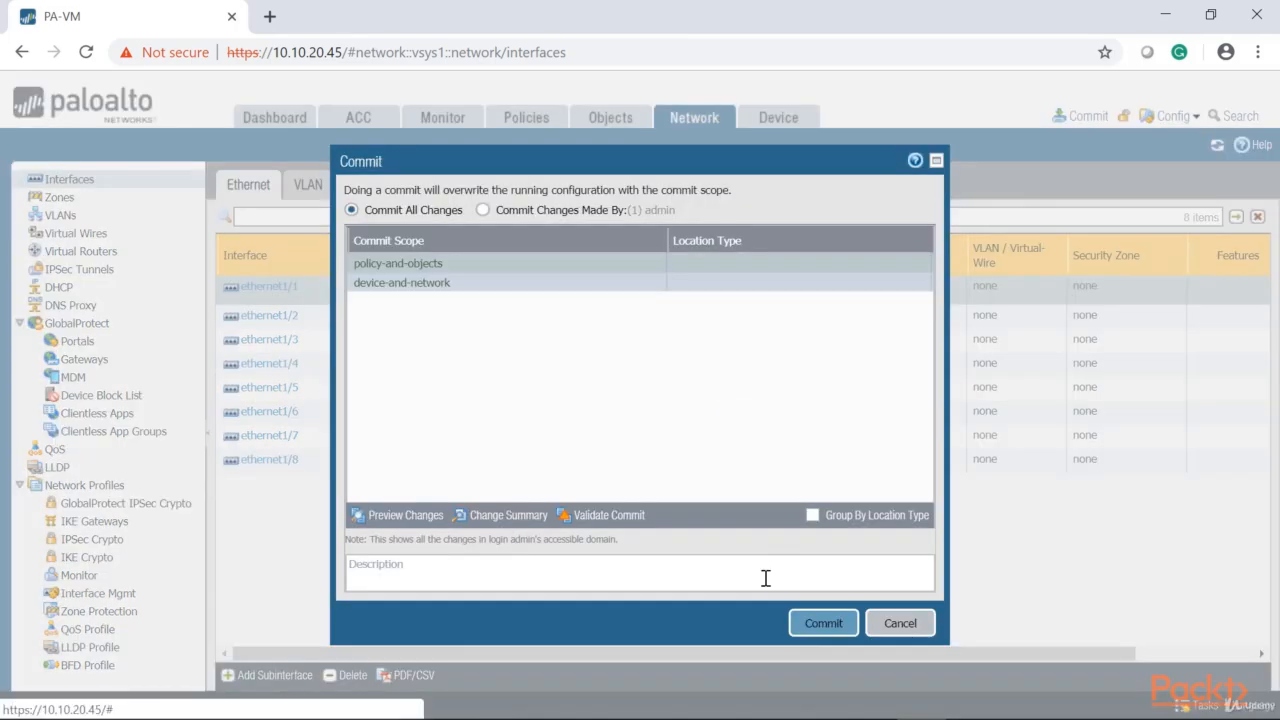
{"action": "left_click", "coordinate": [815, 618]}
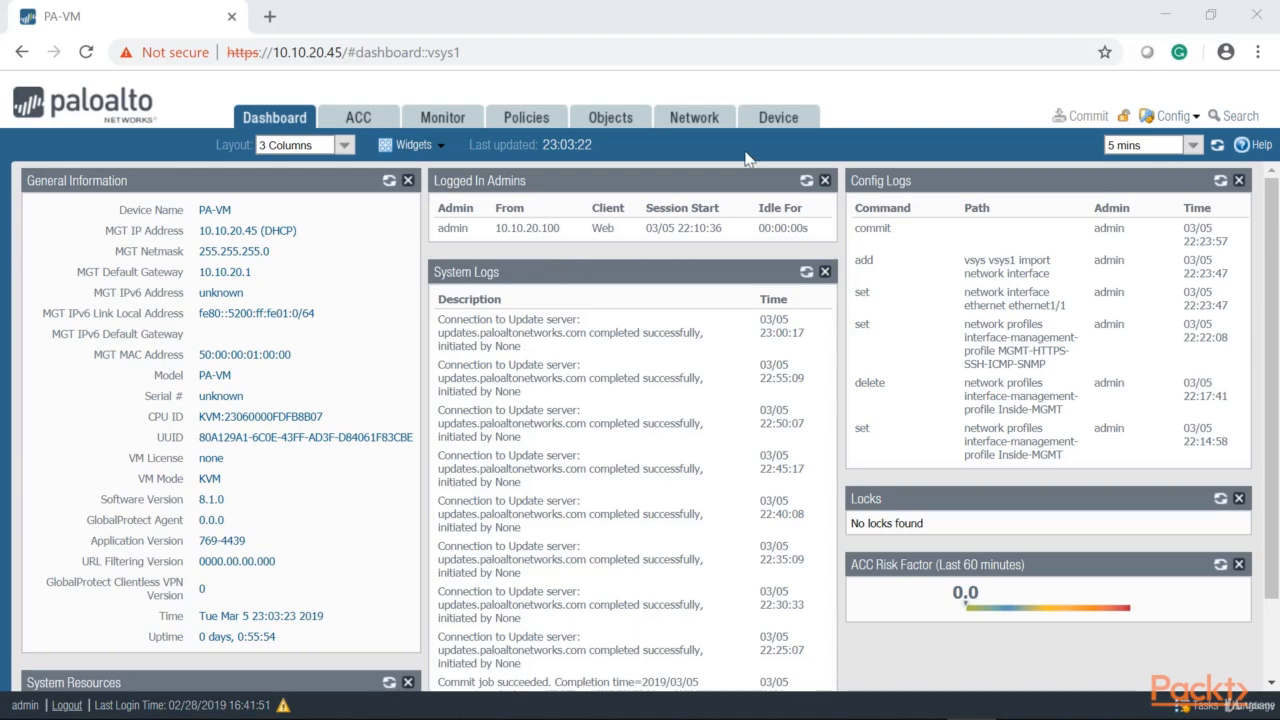
Open the device's auditadmin admin role profile and examine its Web UI permissions
{"action": "left_click", "coordinate": [760, 122]}
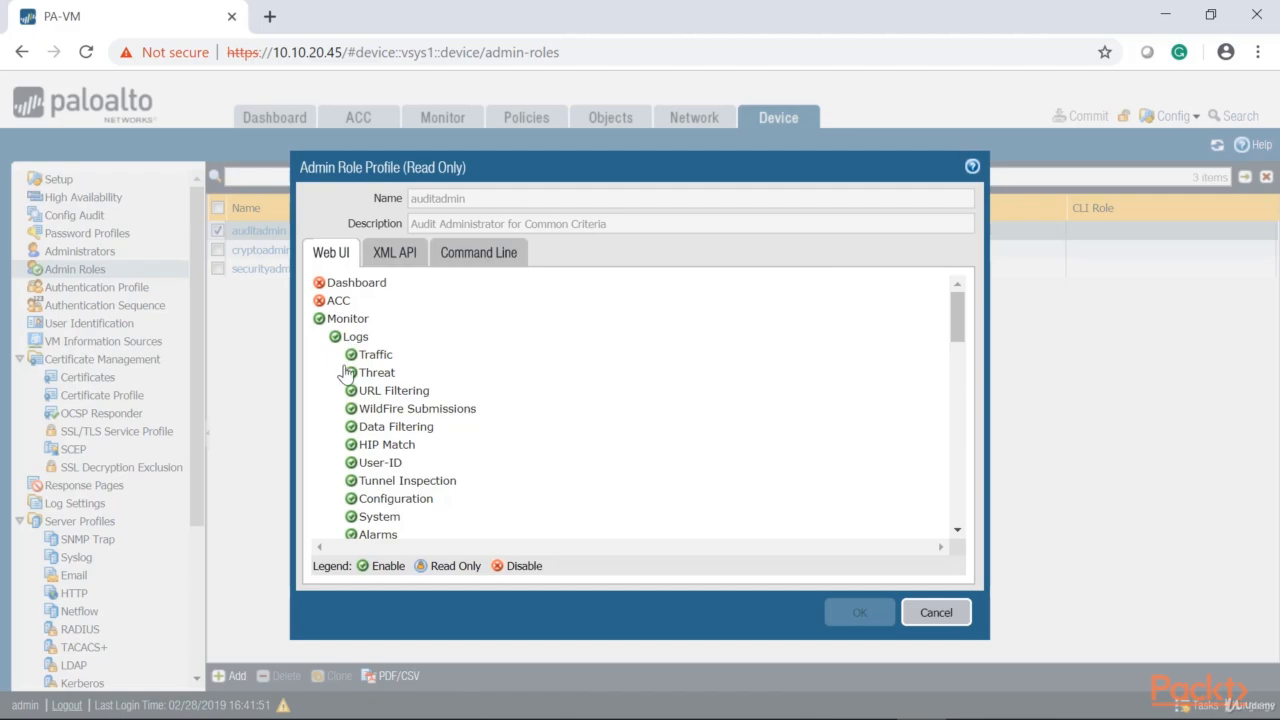
{"action": "scroll", "coordinate": [352, 404], "scroll_direction": "down", "scroll_amount": 3}
{"action": "scroll", "coordinate": [355, 404], "scroll_direction": "up", "scroll_amount": 2}
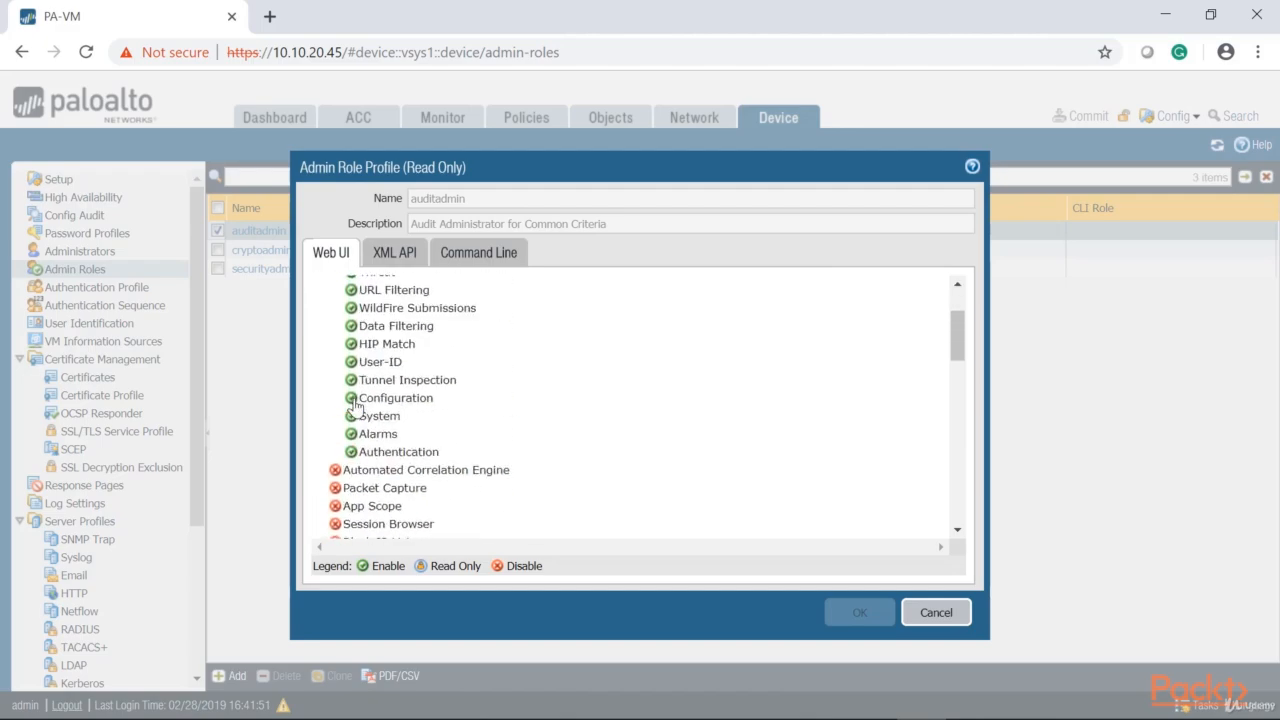
Review the Monitor log and report permissions in the auditadmin role profile
{"action": "scroll", "coordinate": [355, 404], "scroll_direction": "up", "scroll_amount": 2}
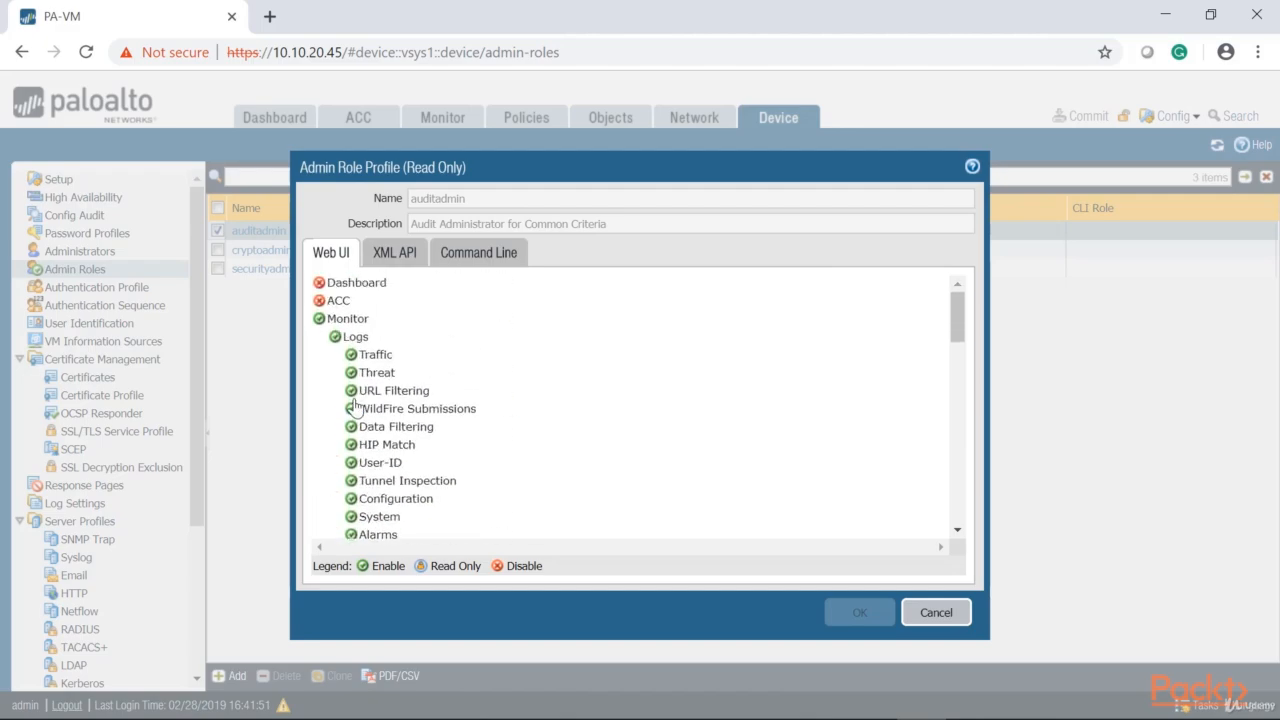
{"action": "scroll", "coordinate": [355, 404], "scroll_direction": "down", "scroll_amount": 1}
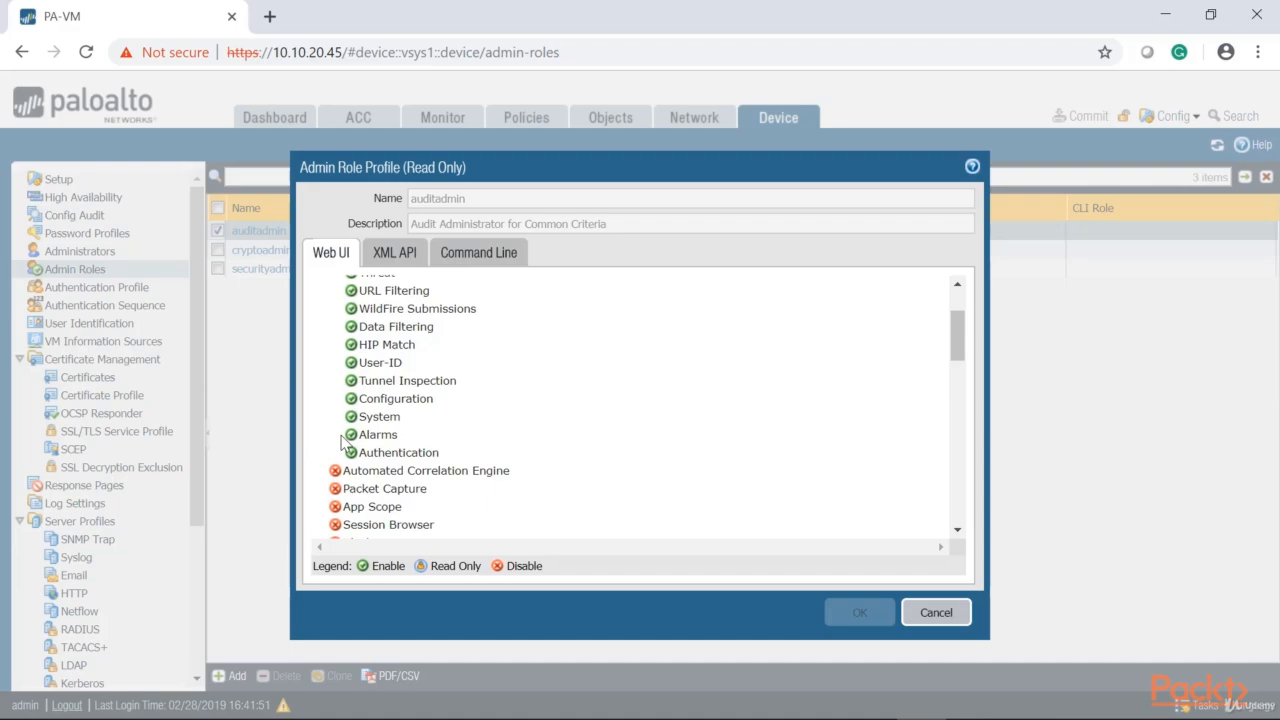
{"action": "scroll", "coordinate": [345, 443], "scroll_direction": "up", "scroll_amount": 1}
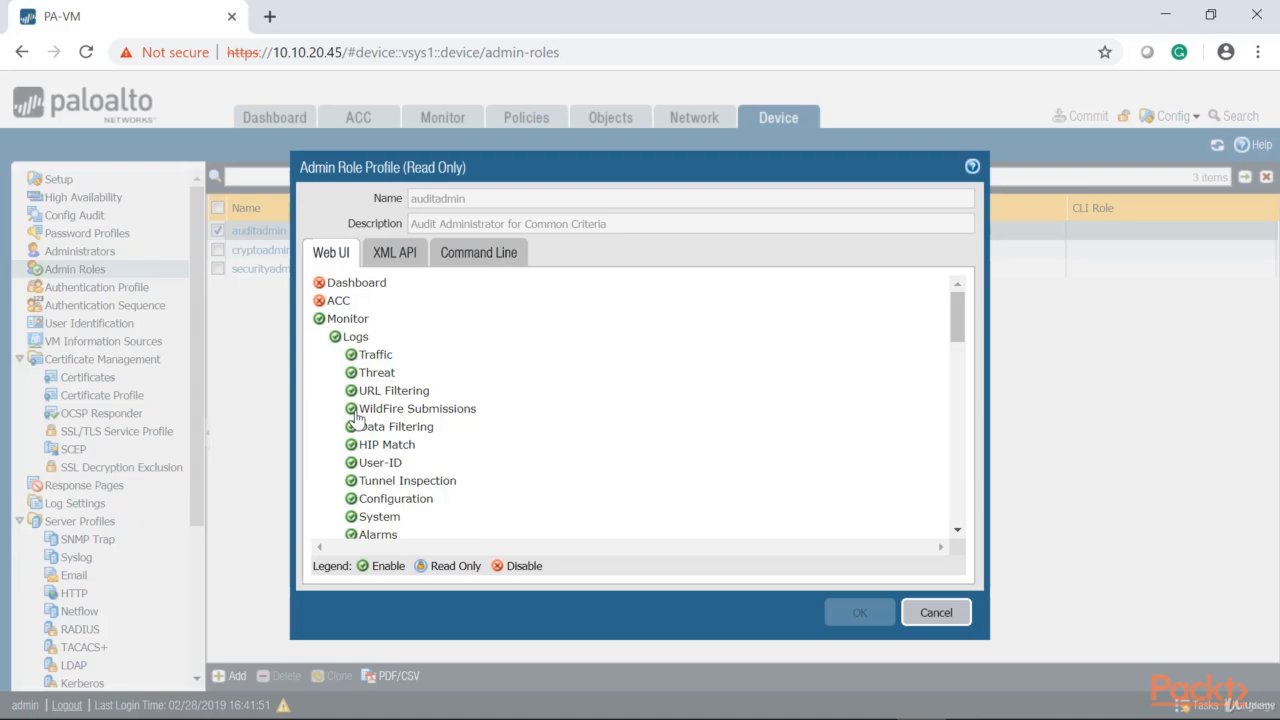
{"action": "scroll", "coordinate": [345, 390], "scroll_direction": "down", "scroll_amount": 4}
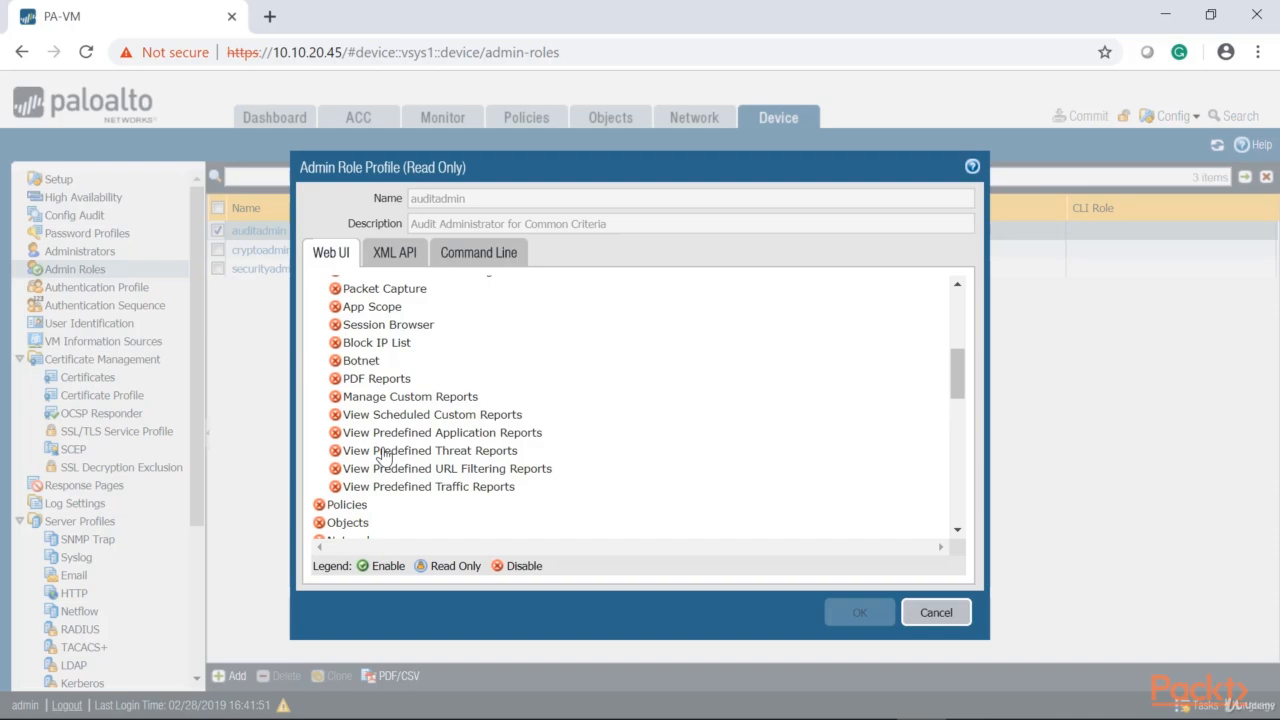
Examine auditadmin's Device, Log Settings, Tasks and Global permissions, and close the profile without changes
{"action": "scroll", "coordinate": [384, 456], "scroll_direction": "down", "scroll_amount": 3}
{"action": "left_click", "coordinate": [348, 362]}
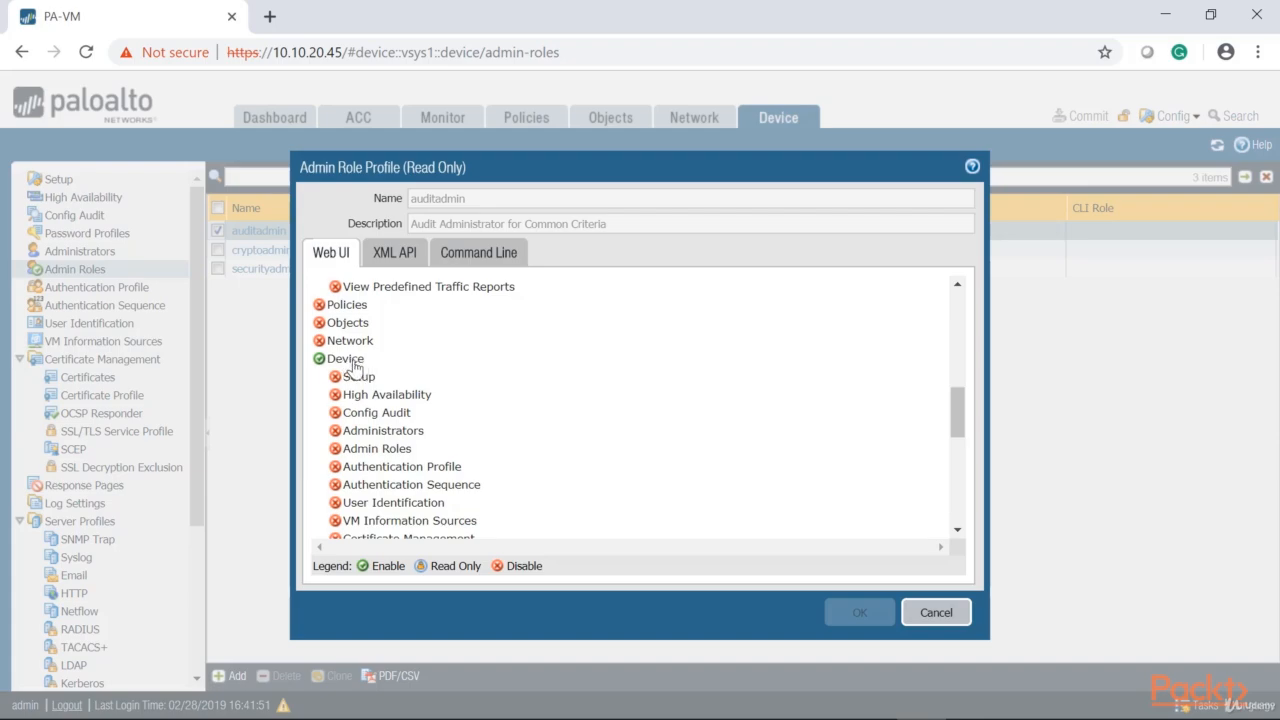
{"action": "scroll", "coordinate": [358, 382], "scroll_direction": "down", "scroll_amount": 3}
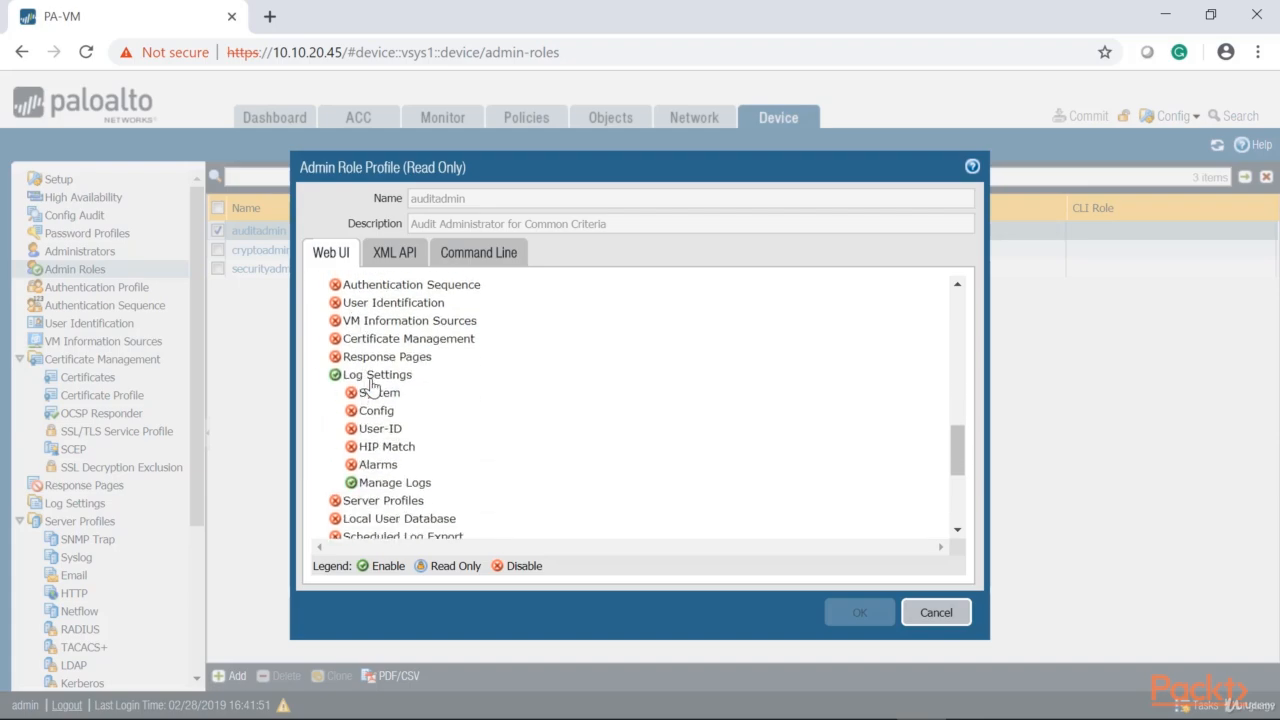
{"action": "left_click", "coordinate": [336, 375]}
{"action": "scroll", "coordinate": [478, 425], "scroll_direction": "up", "scroll_amount": 3}
{"action": "scroll", "coordinate": [478, 425], "scroll_direction": "up", "scroll_amount": 2}
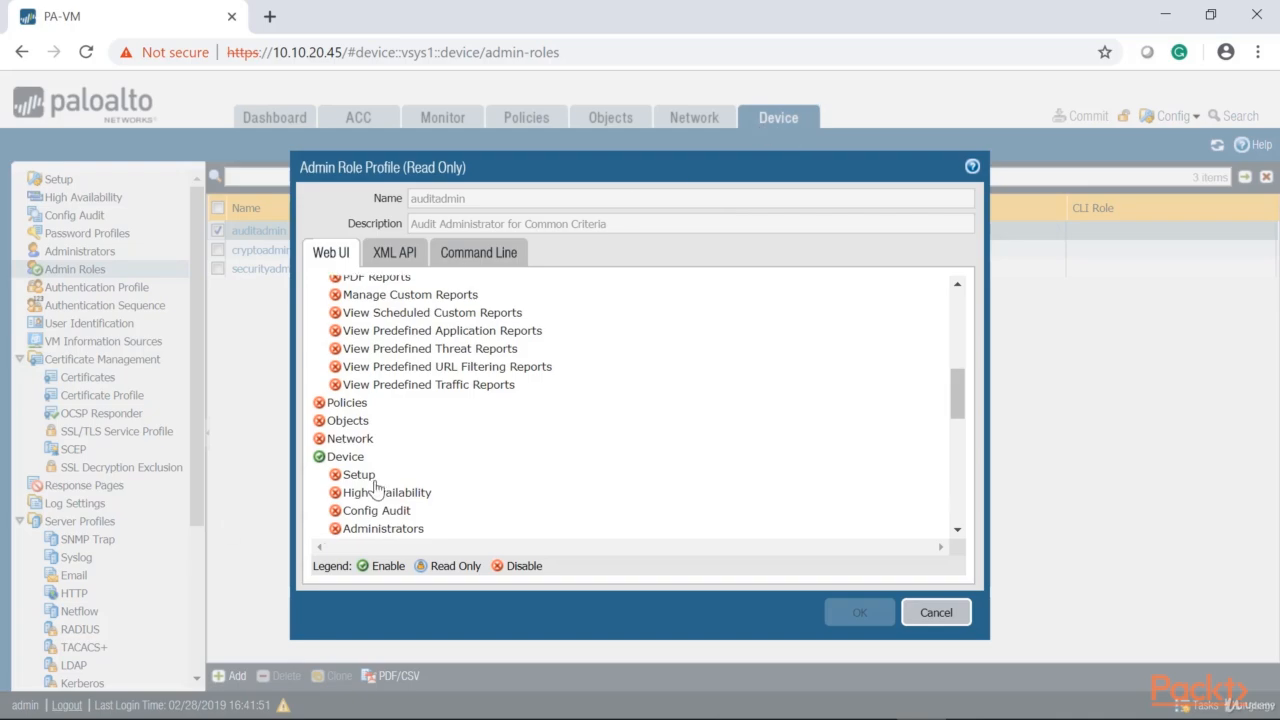
{"action": "scroll", "coordinate": [372, 486], "scroll_direction": "down", "scroll_amount": 4}
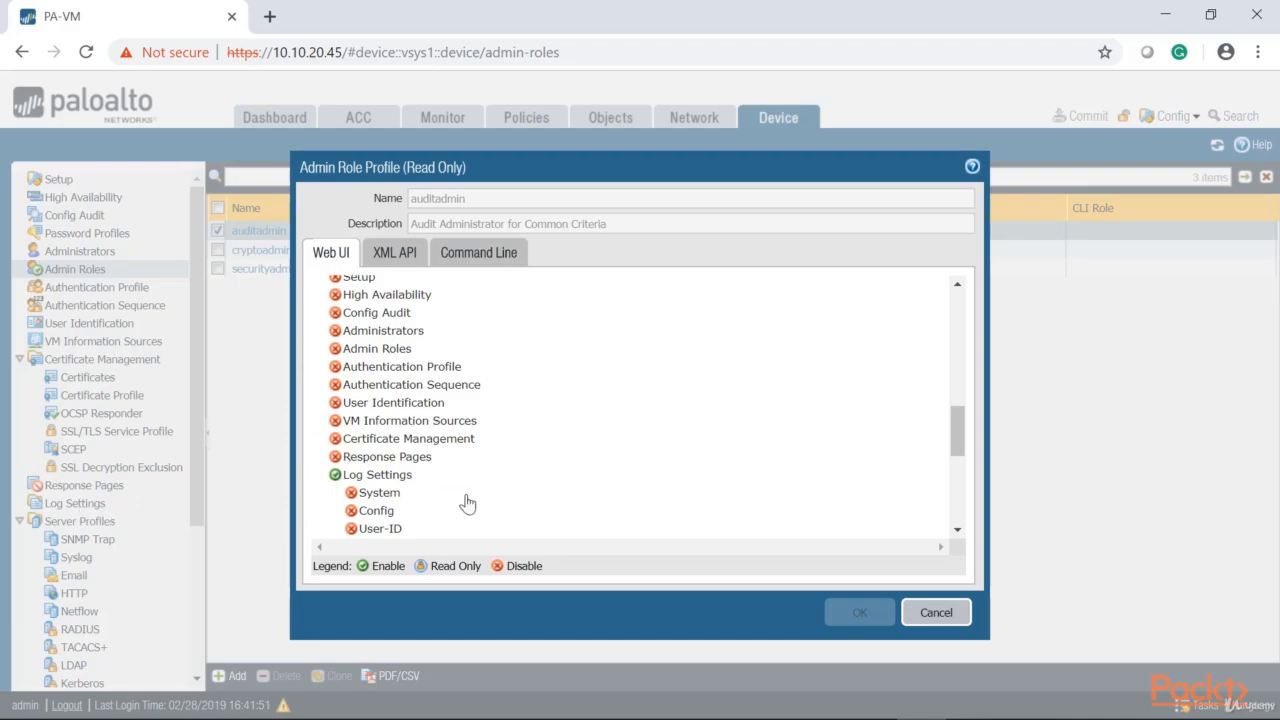
{"action": "scroll", "coordinate": [466, 506], "scroll_direction": "down", "scroll_amount": 4}
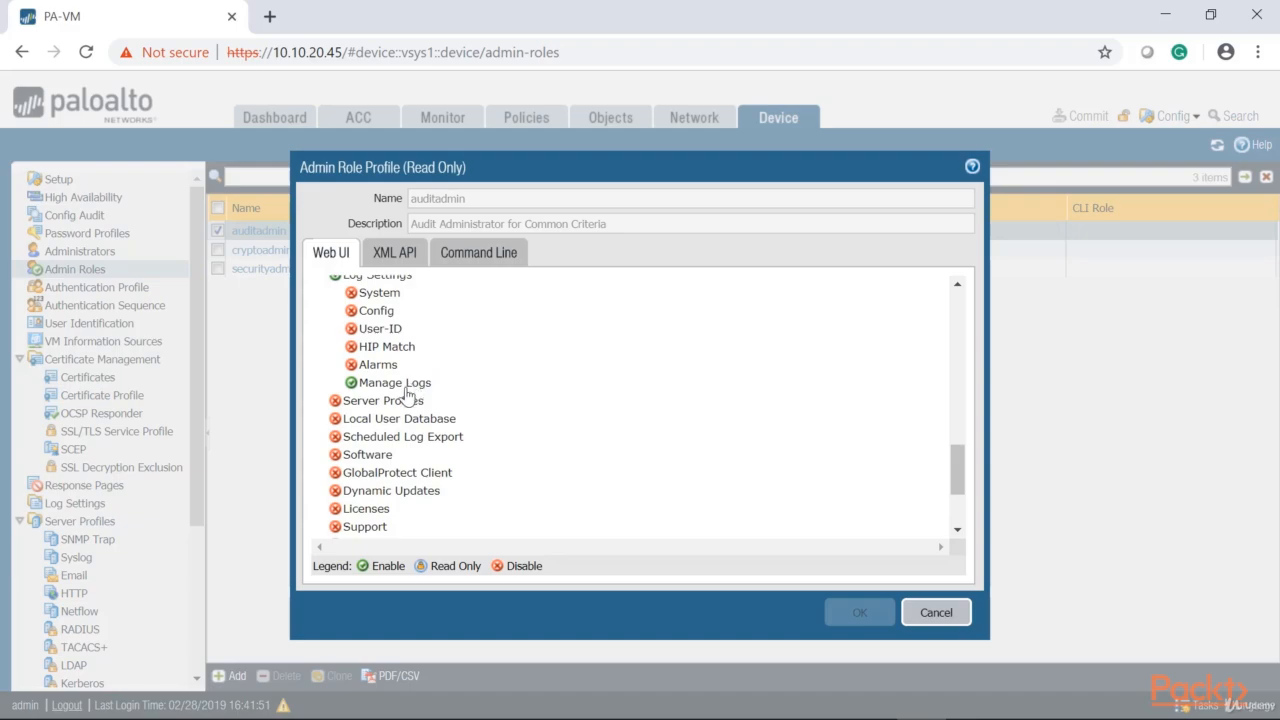
{"action": "scroll", "coordinate": [365, 390], "scroll_direction": "up", "scroll_amount": 1}
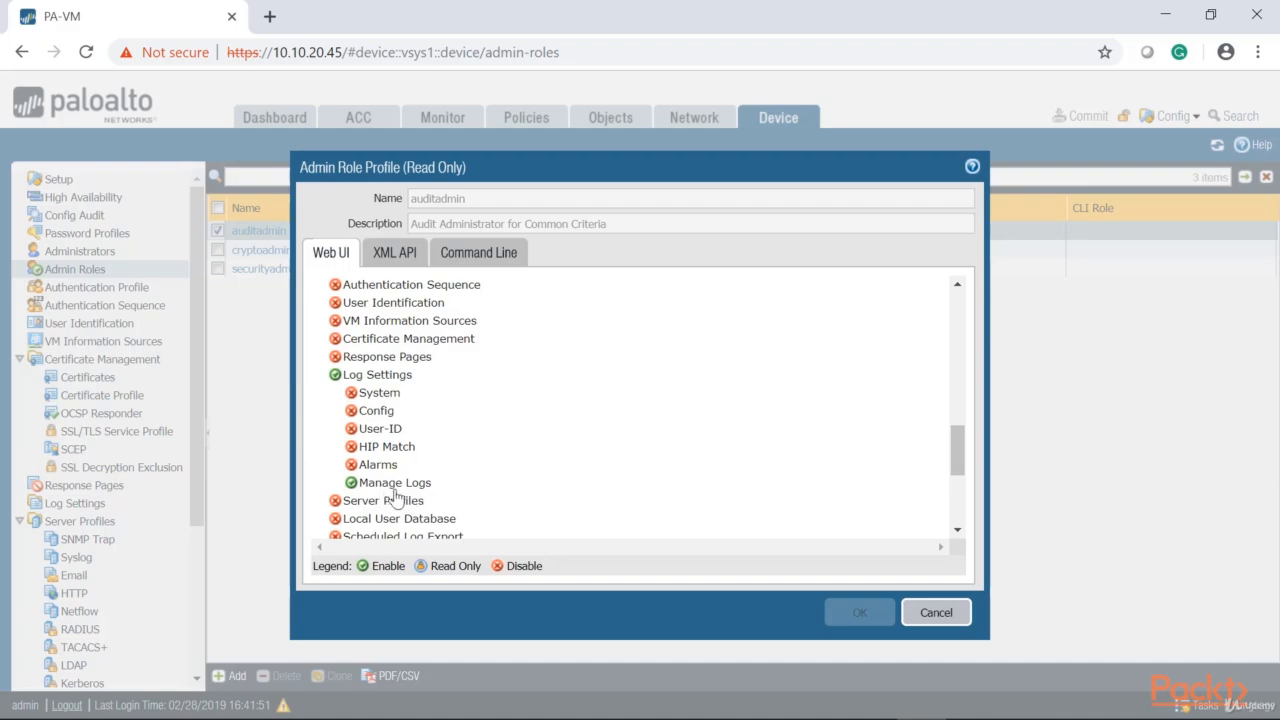
{"action": "scroll", "coordinate": [440, 495], "scroll_direction": "down", "scroll_amount": 5}
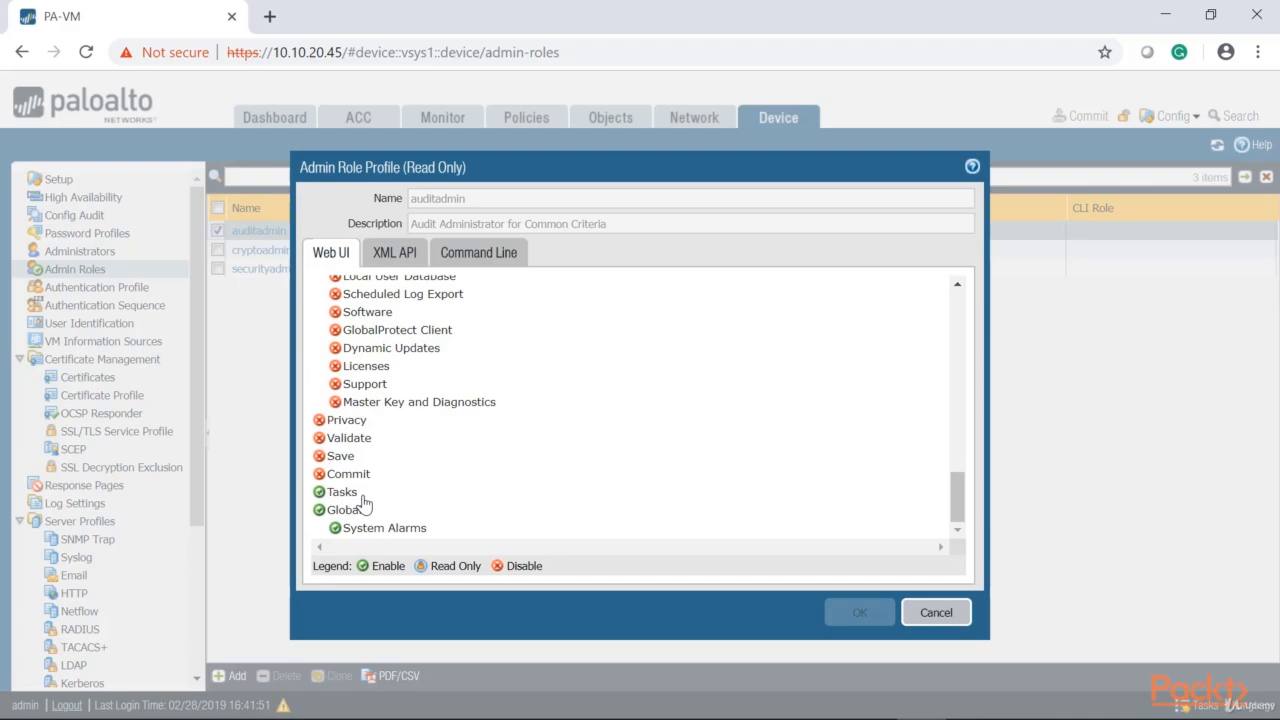
{"action": "scroll", "coordinate": [363, 503], "scroll_direction": "up", "scroll_amount": 15}
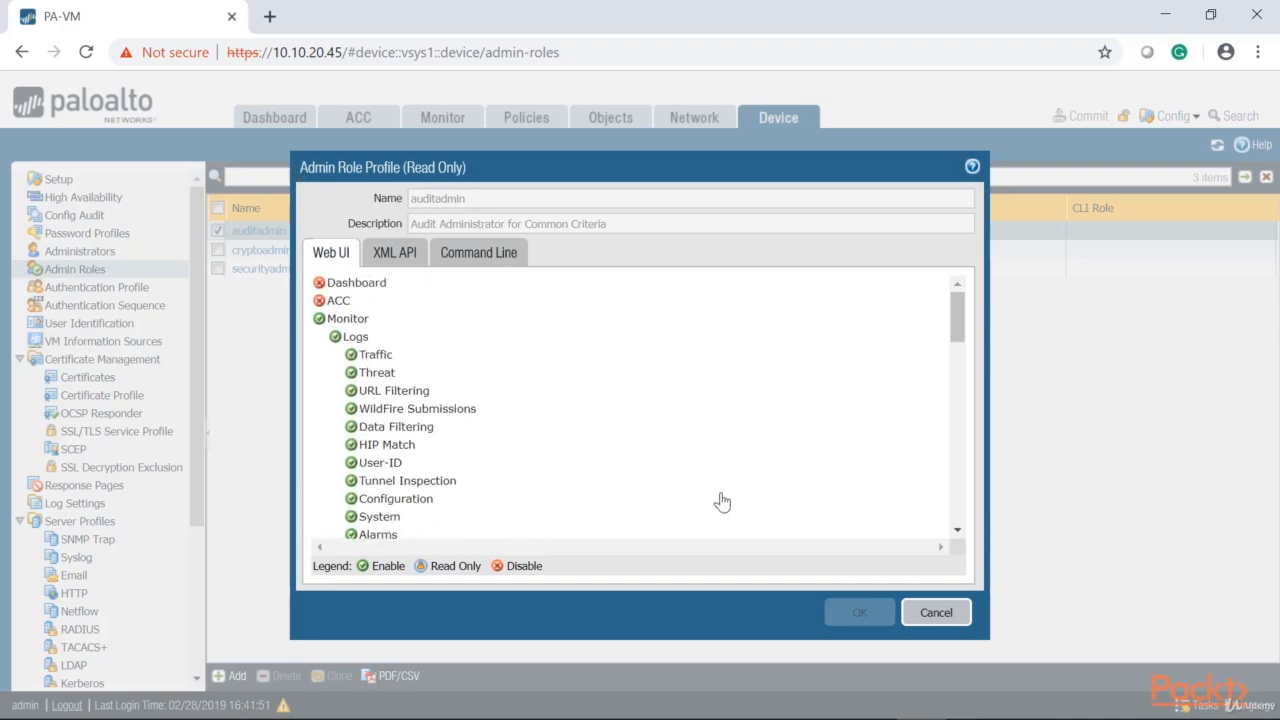
{"action": "left_click", "coordinate": [926, 612]}
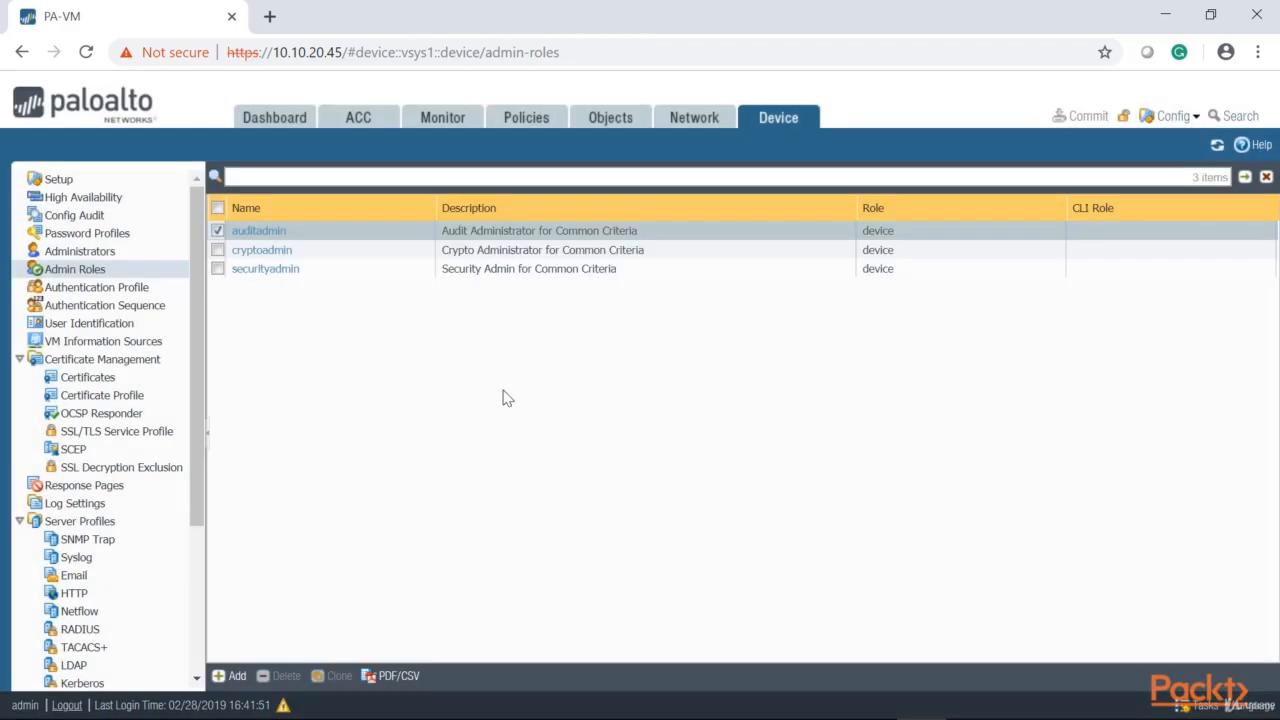
Open the cryptoadmin role profile, examine its IPSec, network profile and certificate management permissions, and close it
{"action": "left_click", "coordinate": [252, 251]}
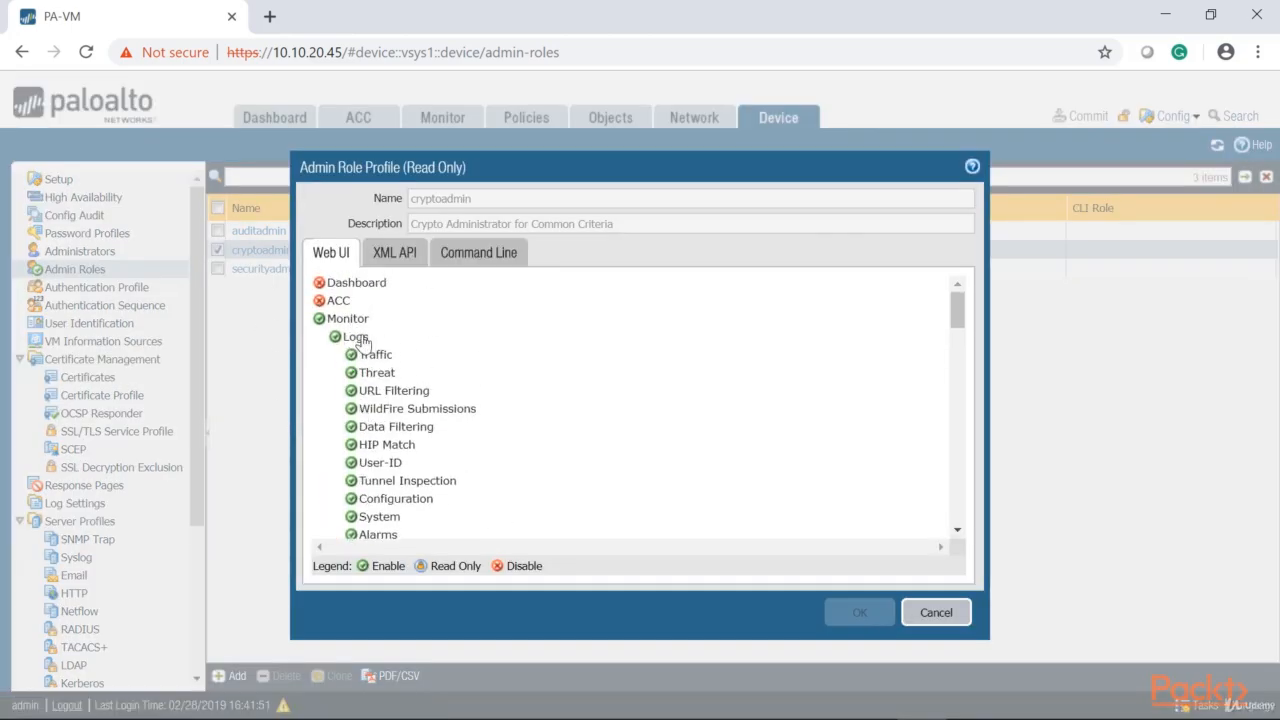
{"action": "scroll", "coordinate": [363, 424], "scroll_direction": "down", "scroll_amount": 10}
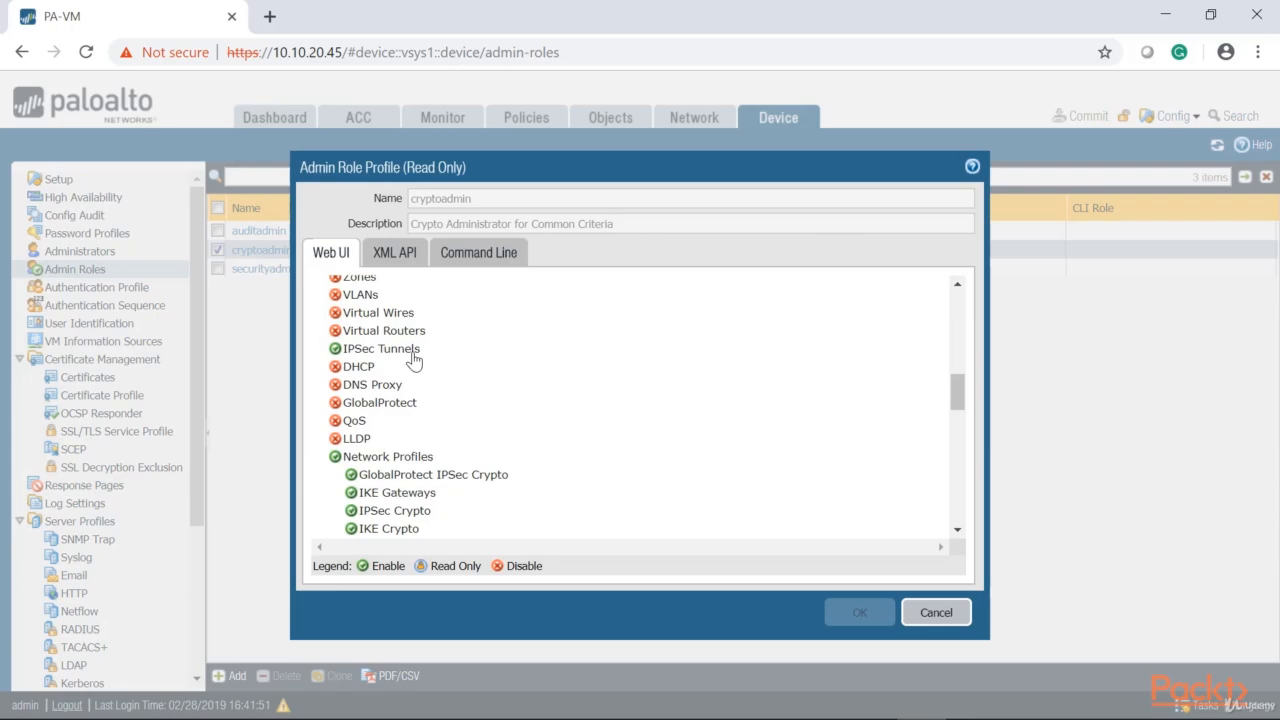
{"action": "scroll", "coordinate": [414, 360], "scroll_direction": "down", "scroll_amount": 2}
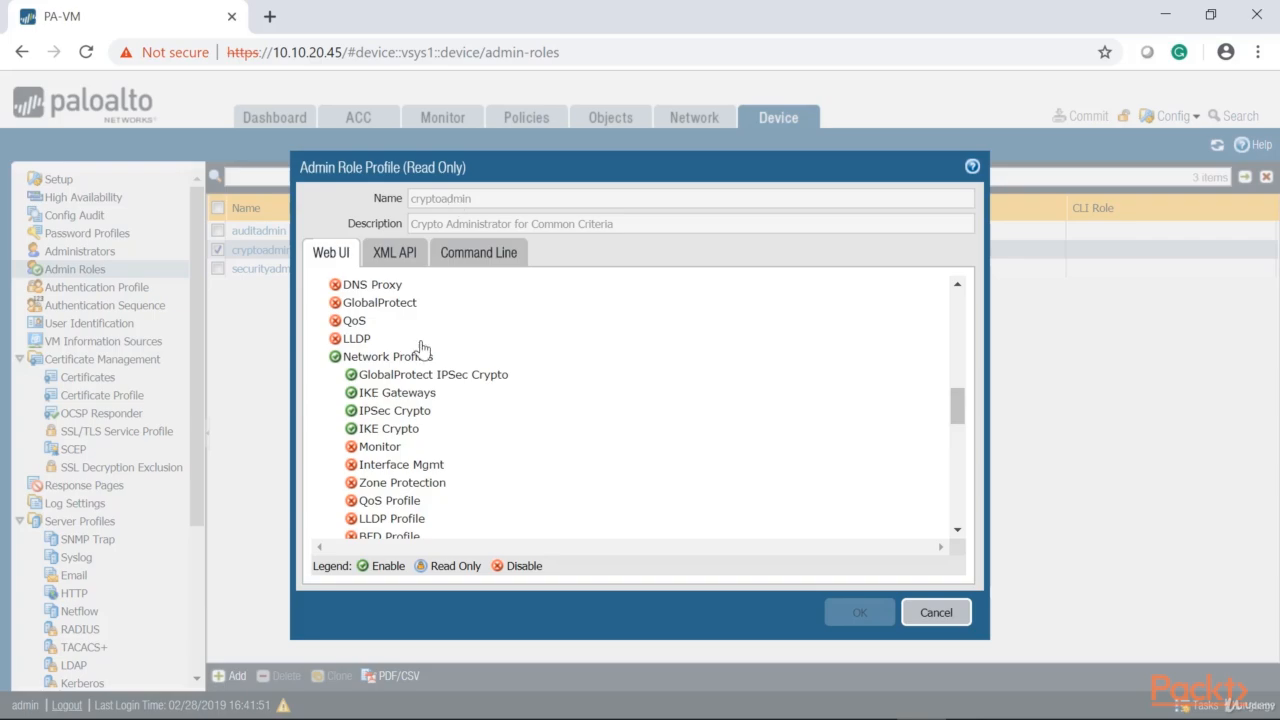
{"action": "scroll", "coordinate": [382, 420], "scroll_direction": "down", "scroll_amount": 5}
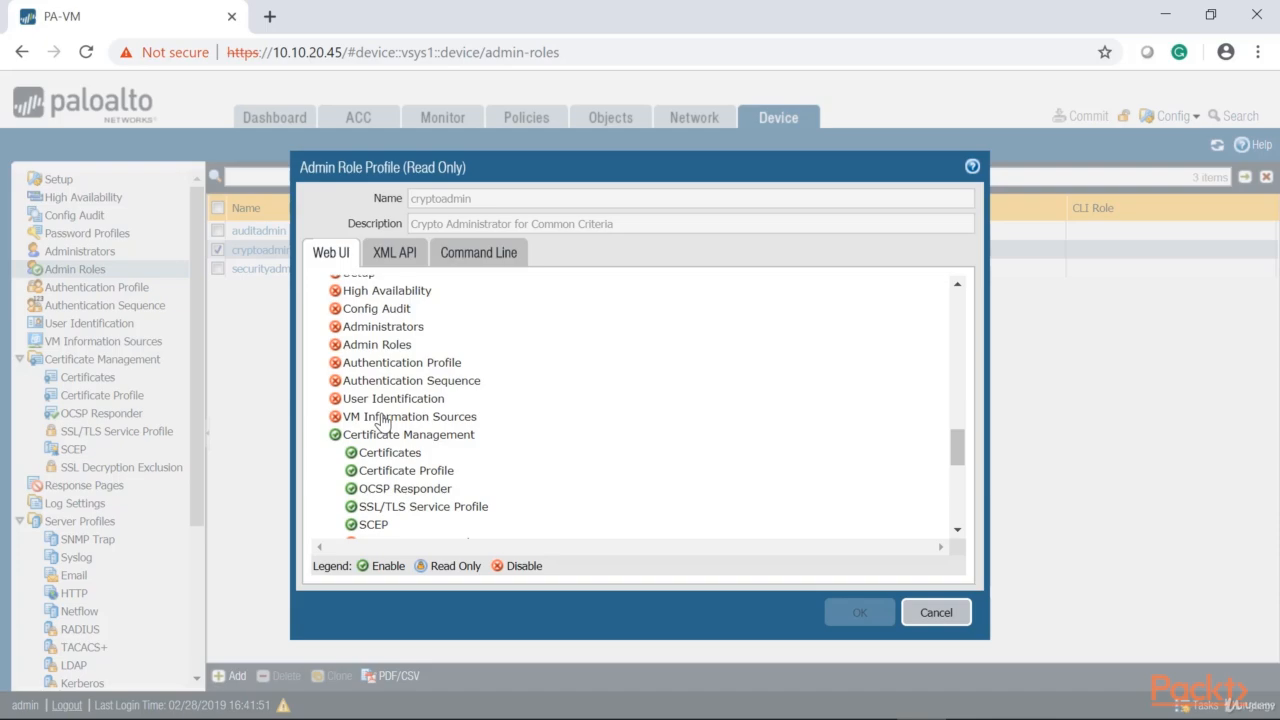
{"action": "left_click", "coordinate": [940, 612]}
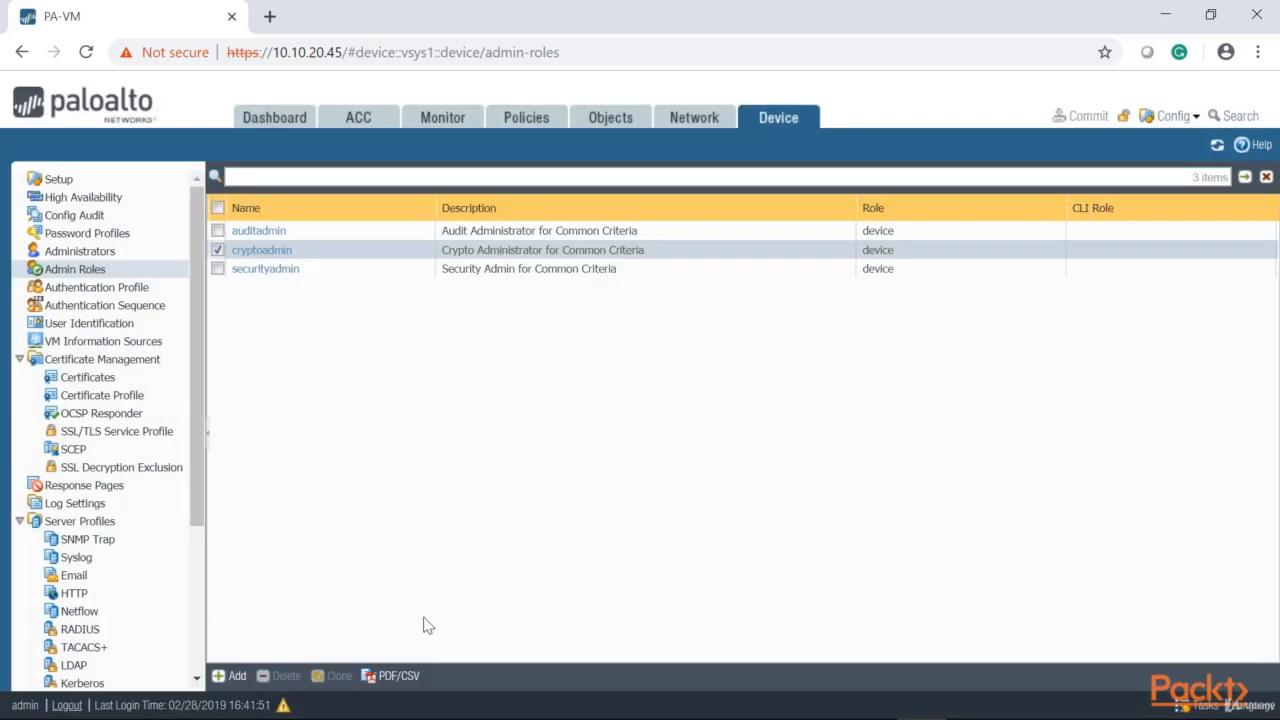
Start a new admin role profile named Network-Admin
{"action": "left_click", "coordinate": [237, 675]}
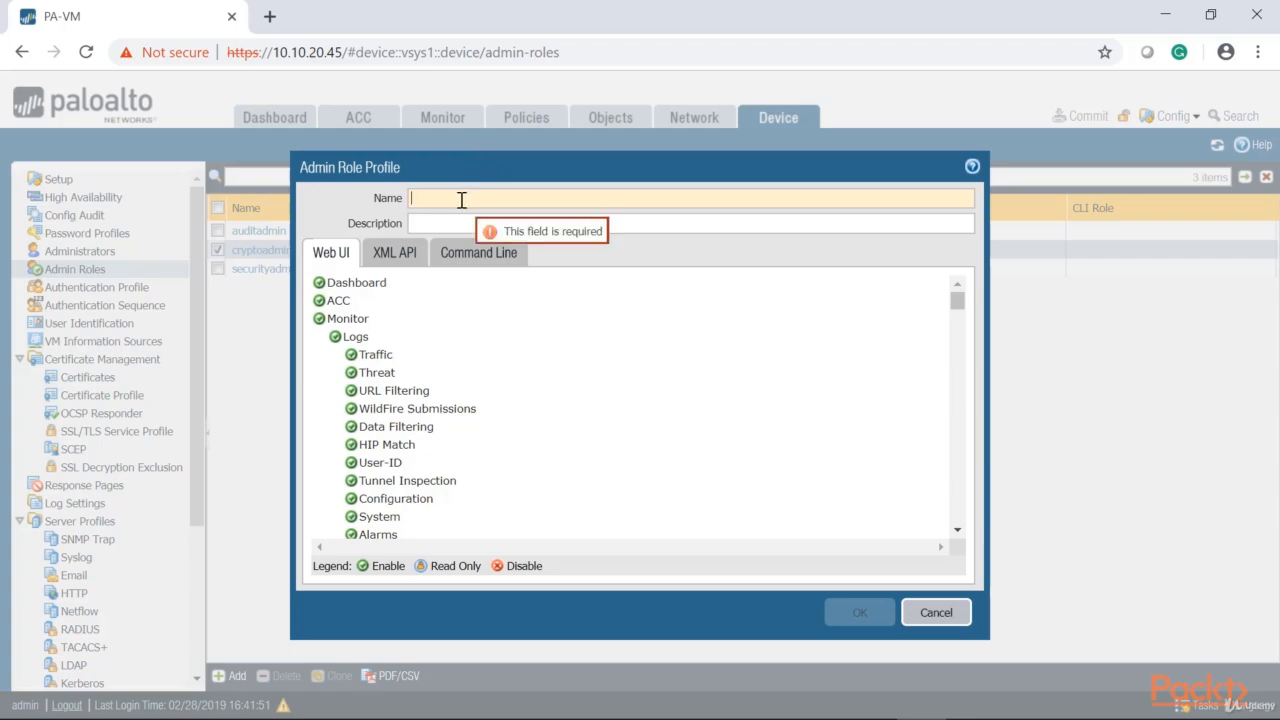
{"action": "type", "text": "Network"}
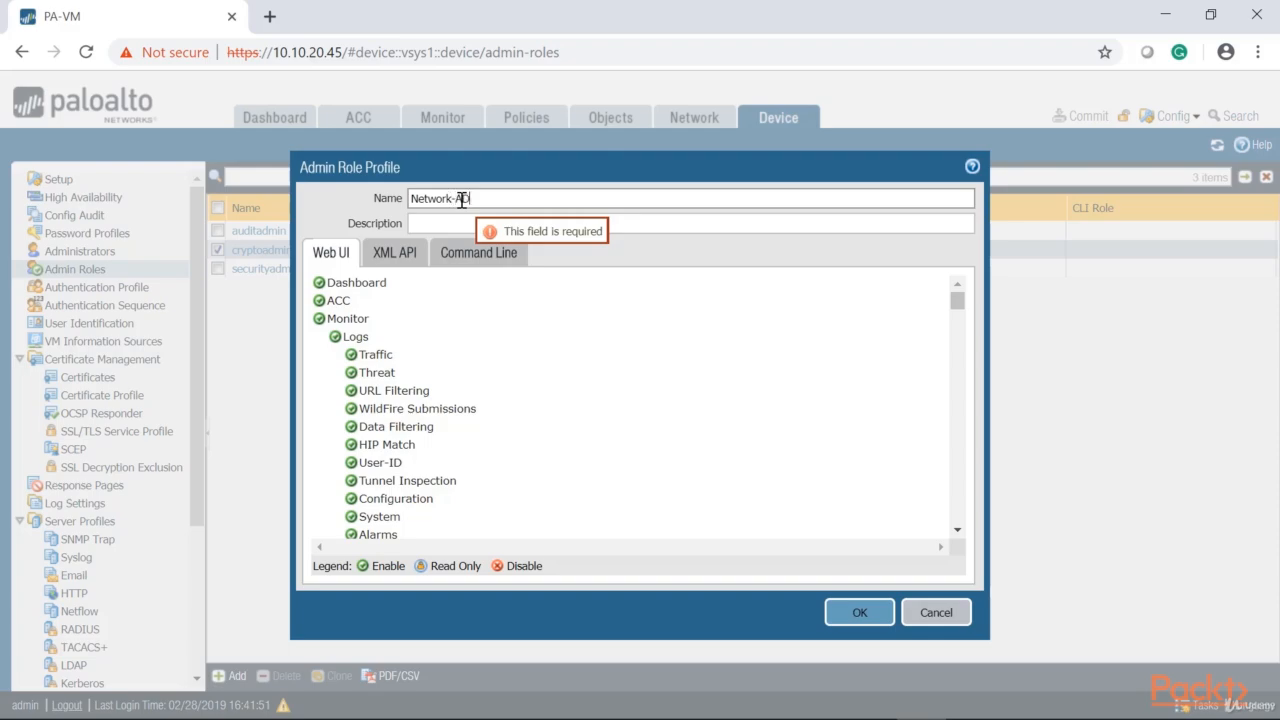
{"action": "type", "text": "-AD"}
{"action": "key", "text": "BackSpace"}
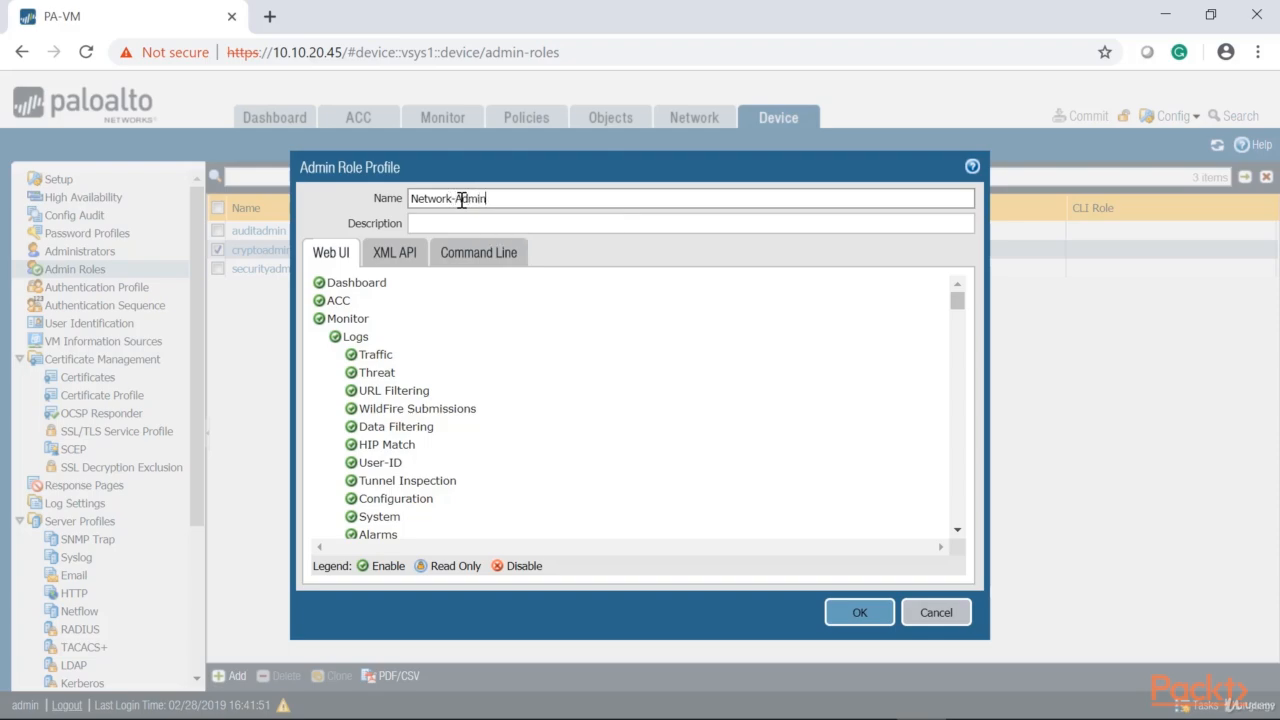
{"action": "type", "text": "dmin"}
Disable Web UI access to Policies and Objects in the Network-Admin profile, keeping Dashboard enabled
{"action": "left_click", "coordinate": [319, 282]}
{"action": "left_click", "coordinate": [319, 282]}
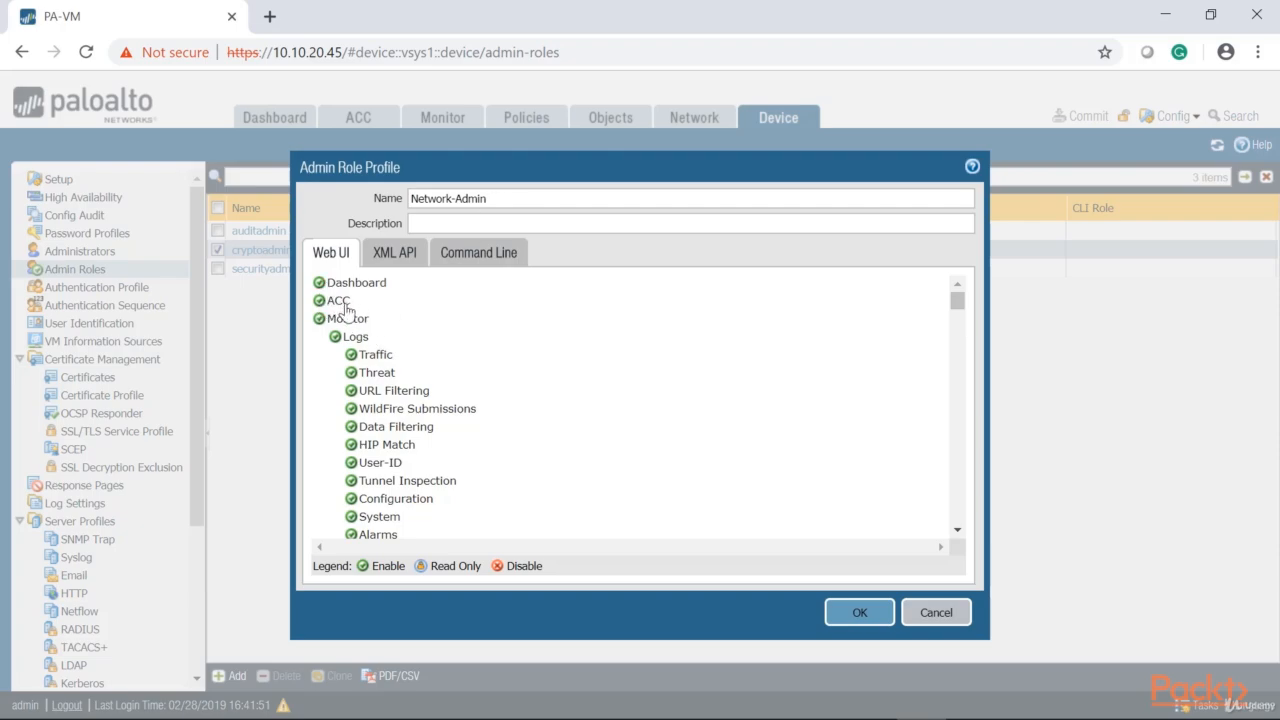
{"action": "scroll", "coordinate": [360, 334], "scroll_direction": "down", "scroll_amount": 3}
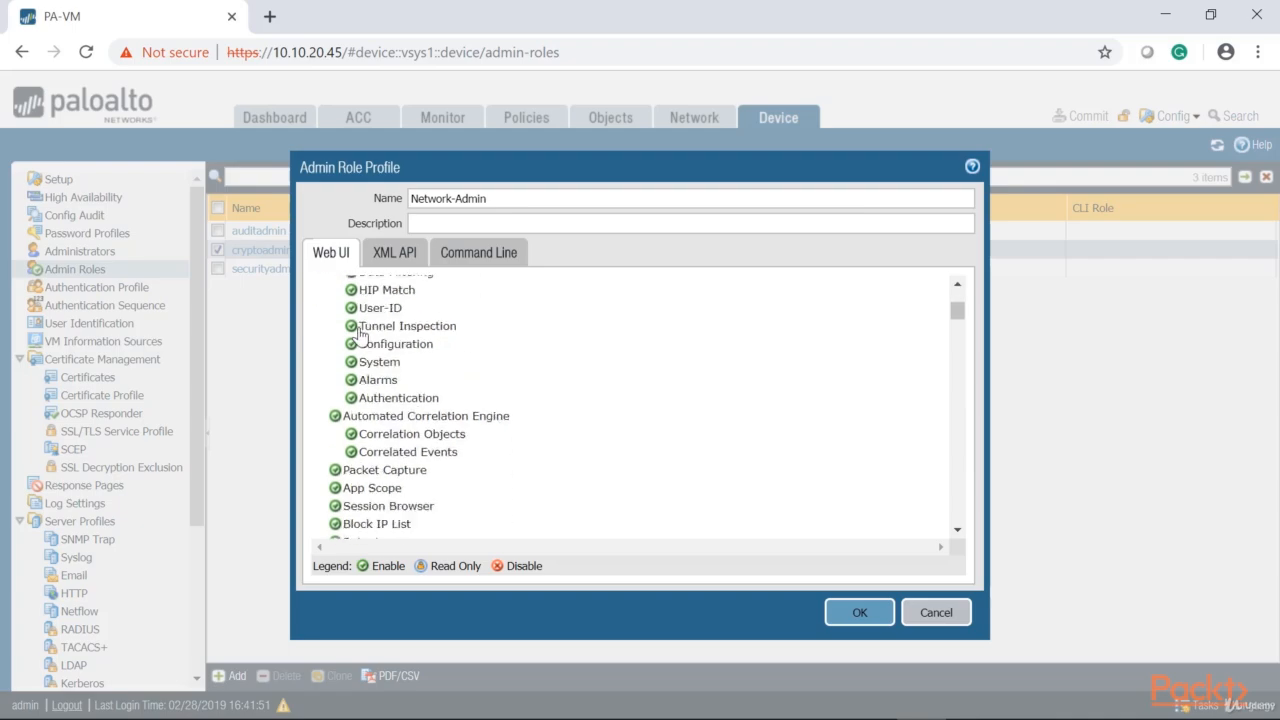
{"action": "scroll", "coordinate": [360, 334], "scroll_direction": "down", "scroll_amount": 8}
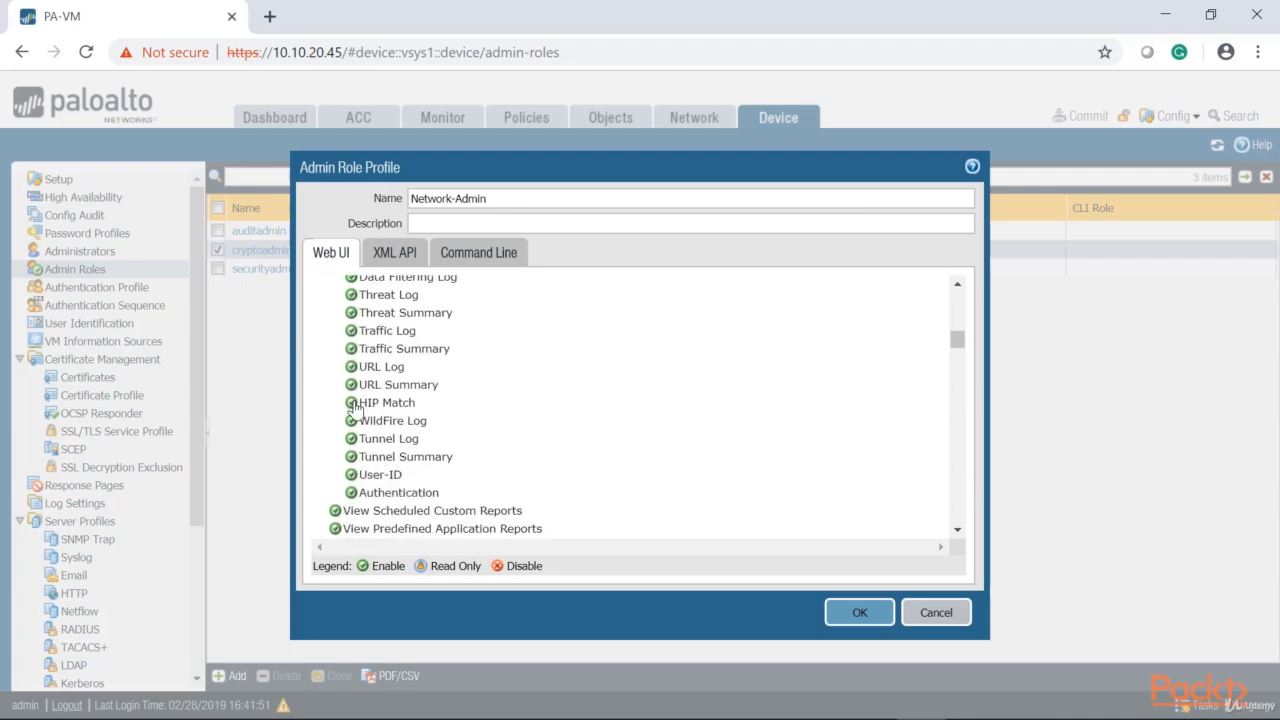
{"action": "scroll", "coordinate": [355, 405], "scroll_direction": "down", "scroll_amount": 2}
{"action": "scroll", "coordinate": [357, 426], "scroll_direction": "down", "scroll_amount": 3}
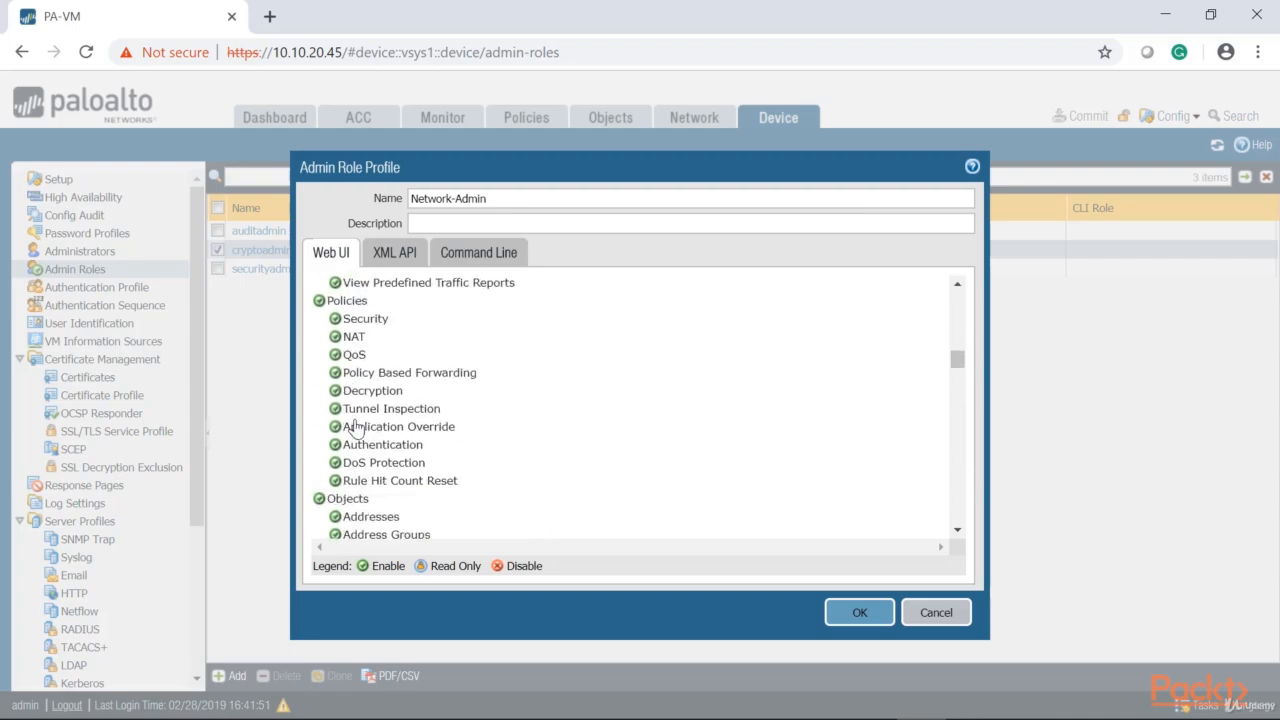
{"action": "left_click", "coordinate": [342, 303]}
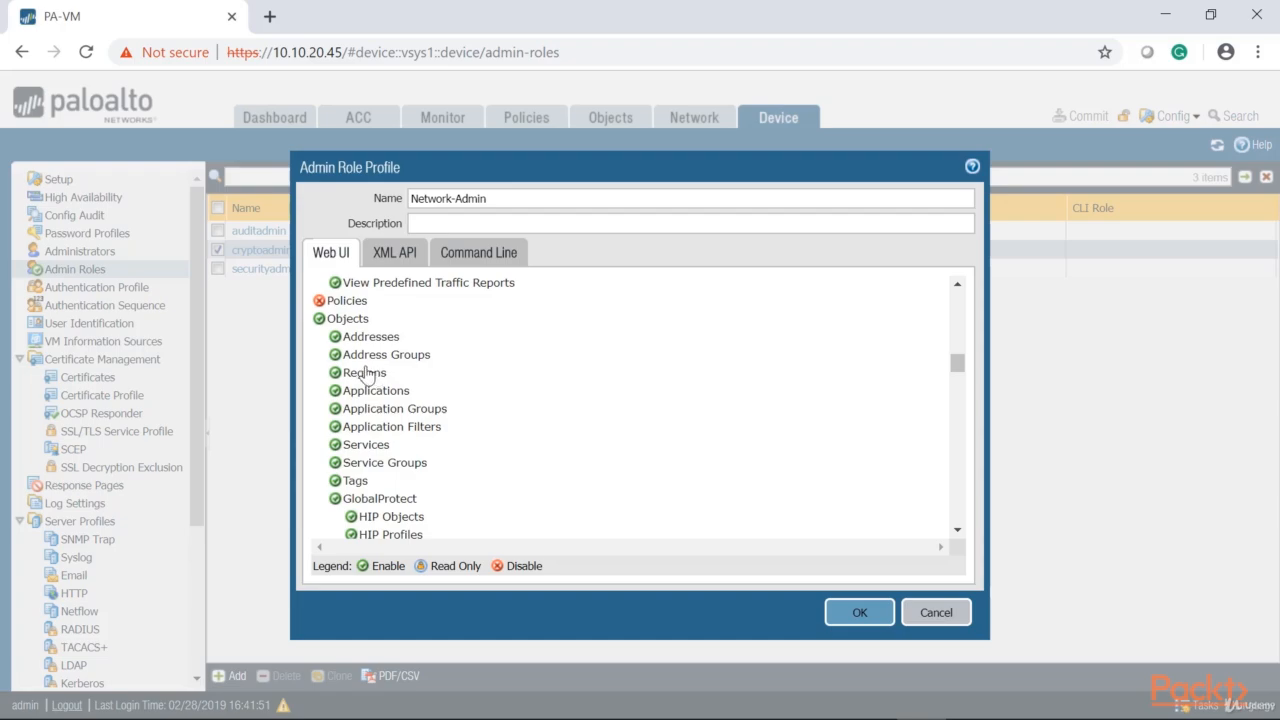
{"action": "left_click", "coordinate": [319, 320]}
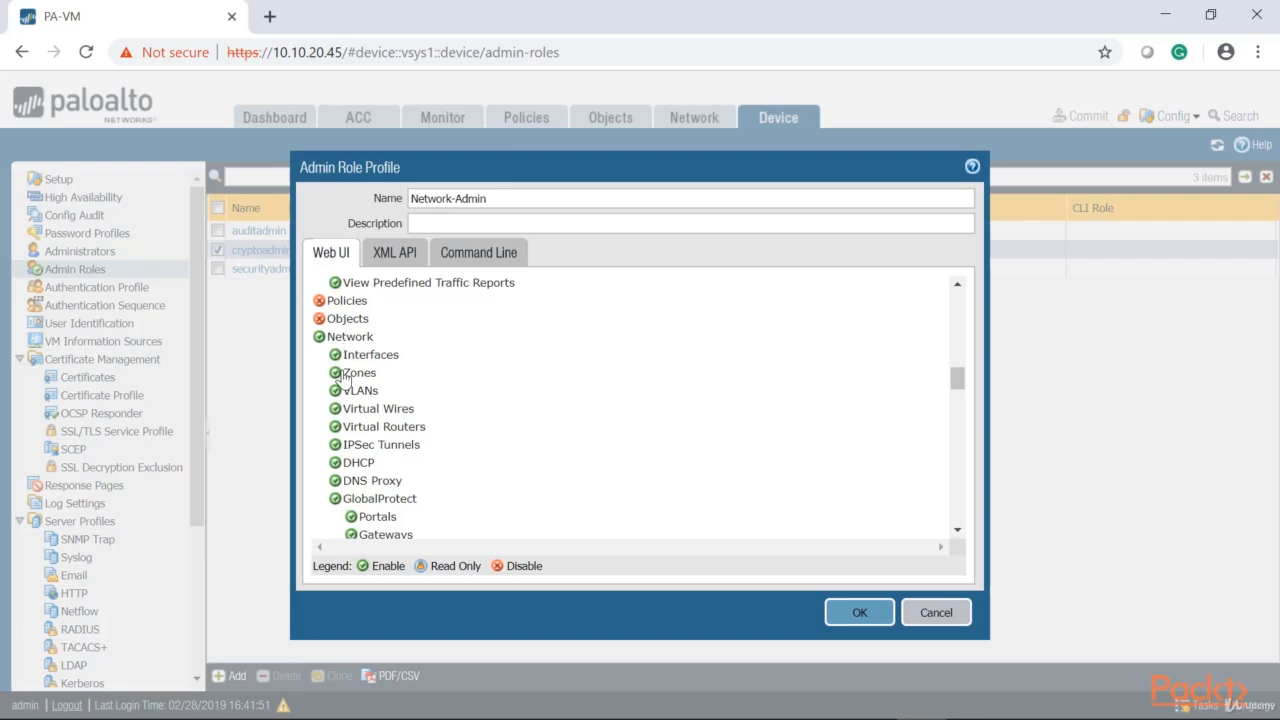
Disable Web UI access to Device and Privacy for Network-Admin, and check the remaining permissions
{"action": "scroll", "coordinate": [355, 385], "scroll_direction": "down", "scroll_amount": 1}
{"action": "scroll", "coordinate": [364, 525], "scroll_direction": "down", "scroll_amount": 2}
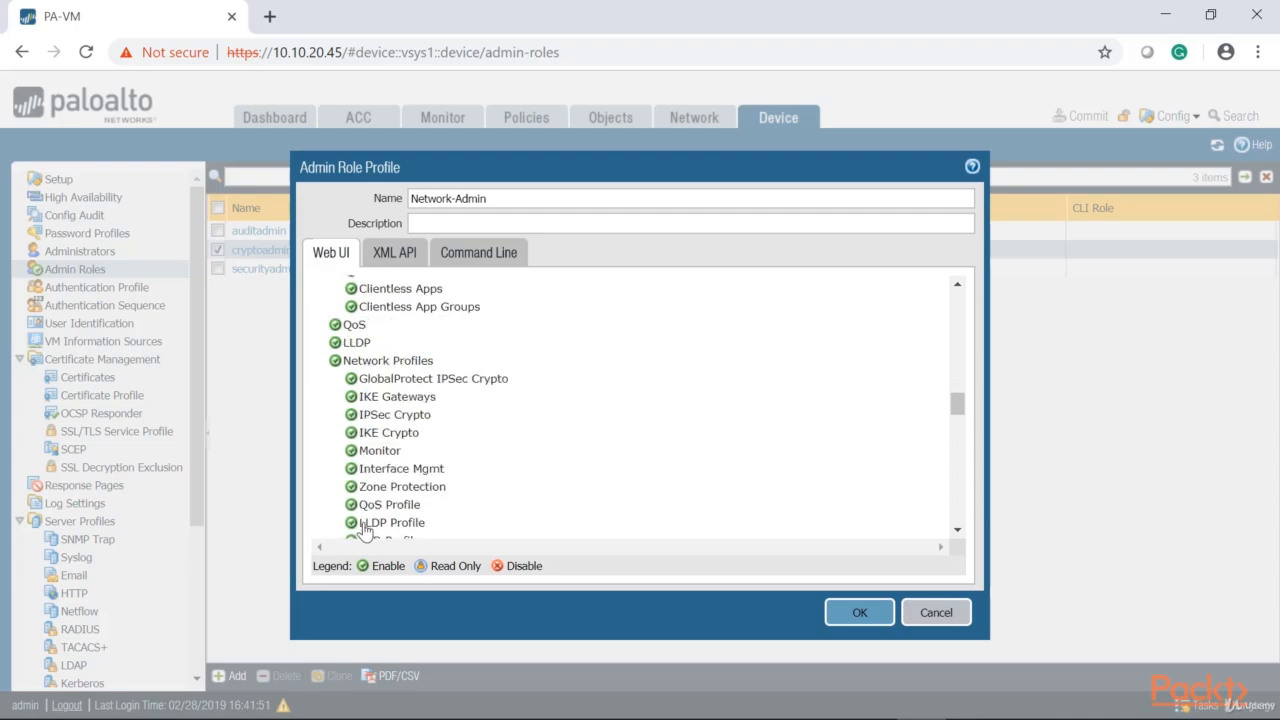
{"action": "scroll", "coordinate": [364, 530], "scroll_direction": "down", "scroll_amount": 2}
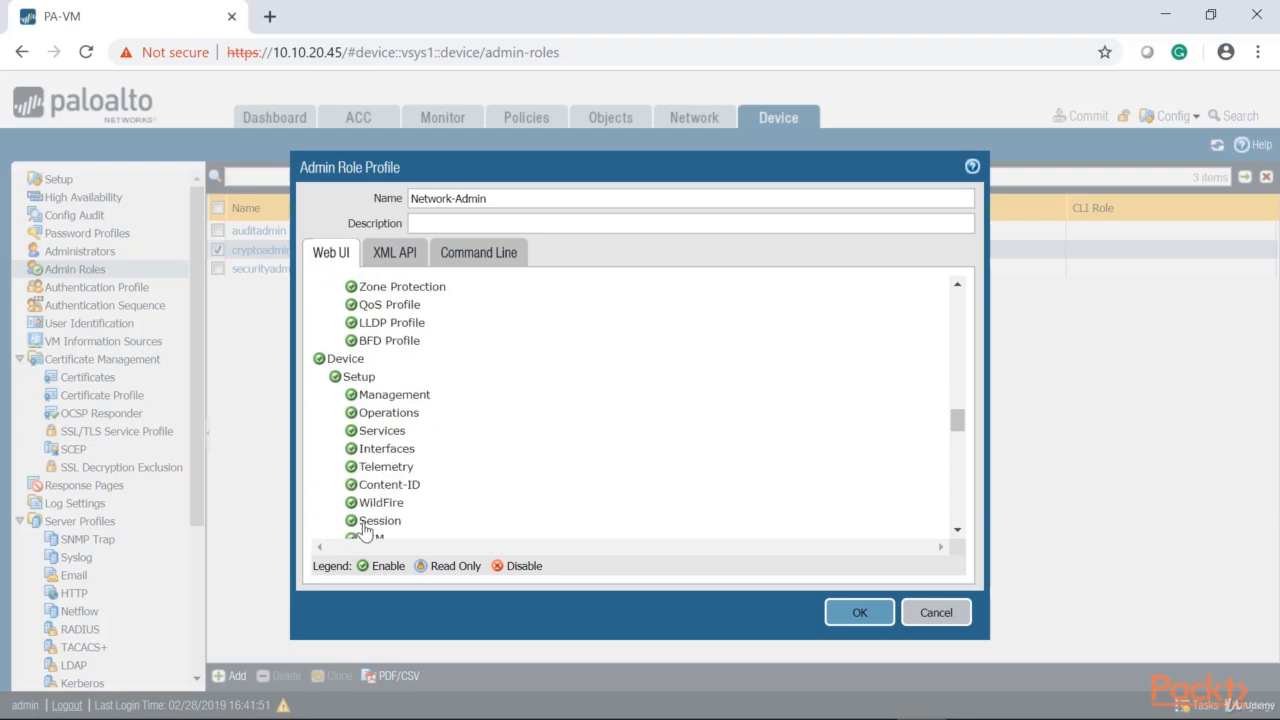
{"action": "scroll", "coordinate": [364, 528], "scroll_direction": "down", "scroll_amount": 1}
{"action": "scroll", "coordinate": [366, 449], "scroll_direction": "up", "scroll_amount": 1}
{"action": "left_click", "coordinate": [319, 358]}
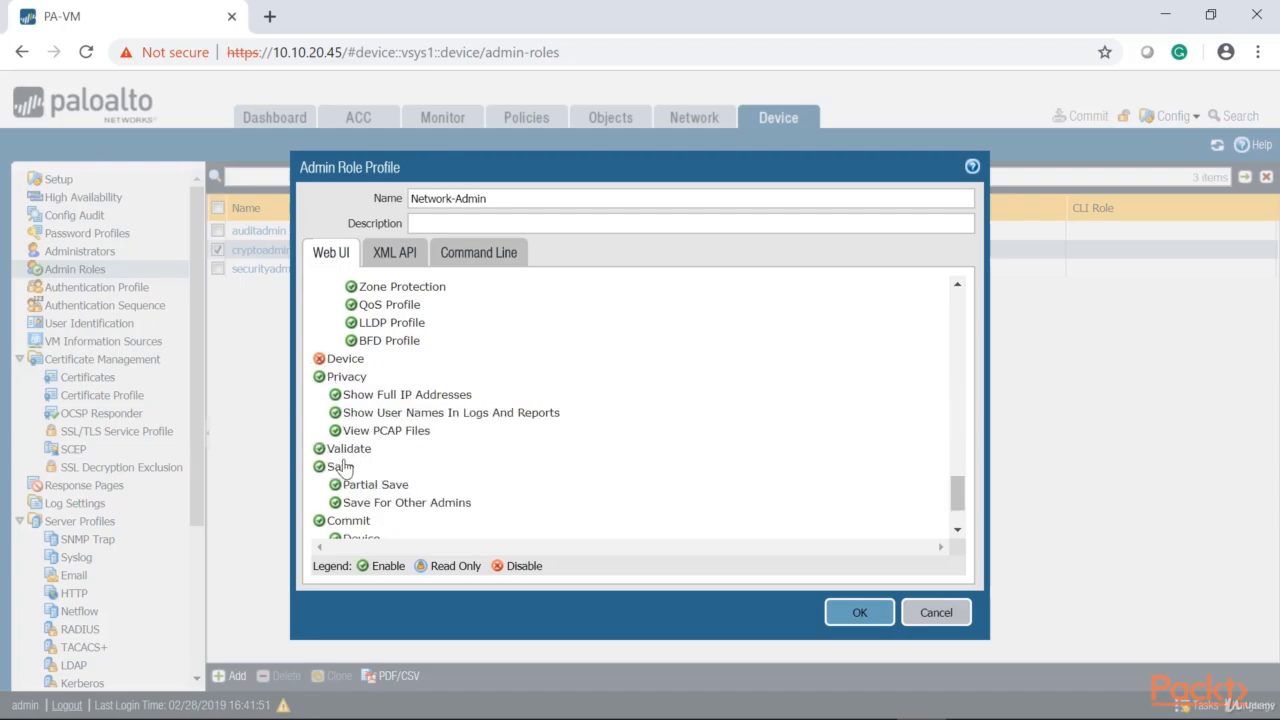
{"action": "left_click", "coordinate": [319, 377]}
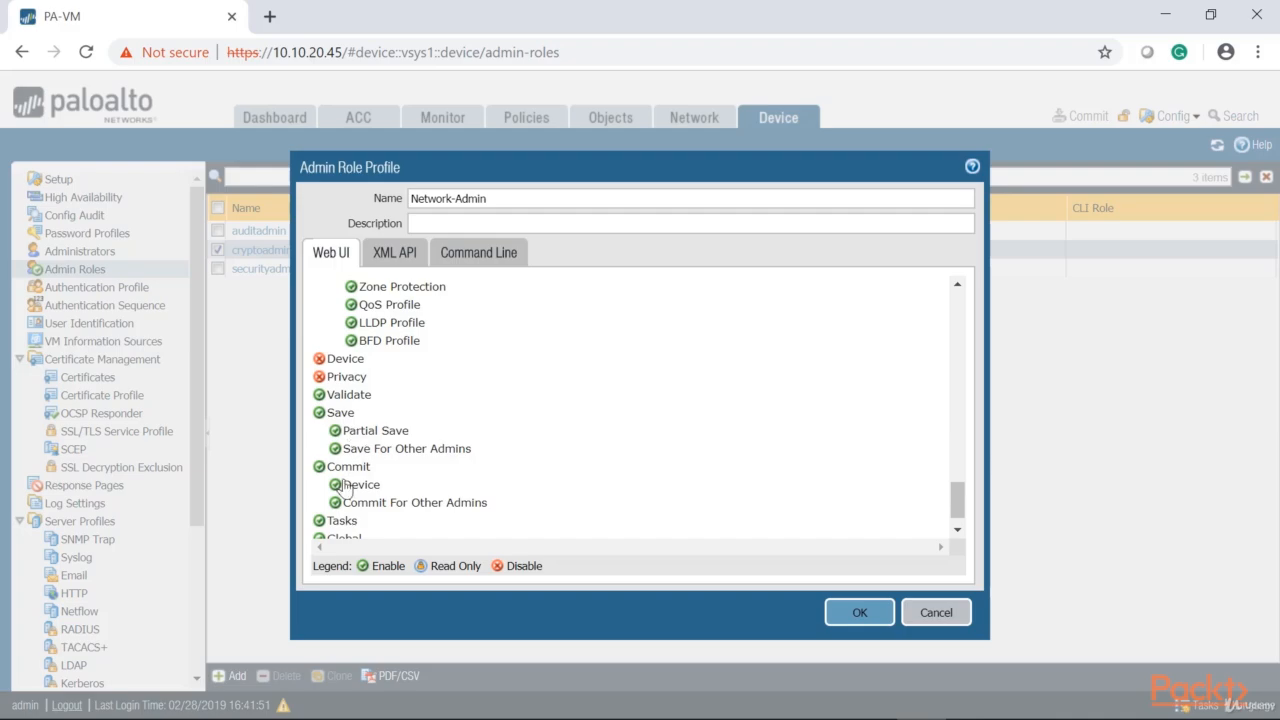
{"action": "scroll", "coordinate": [379, 484], "scroll_direction": "down", "scroll_amount": 1}
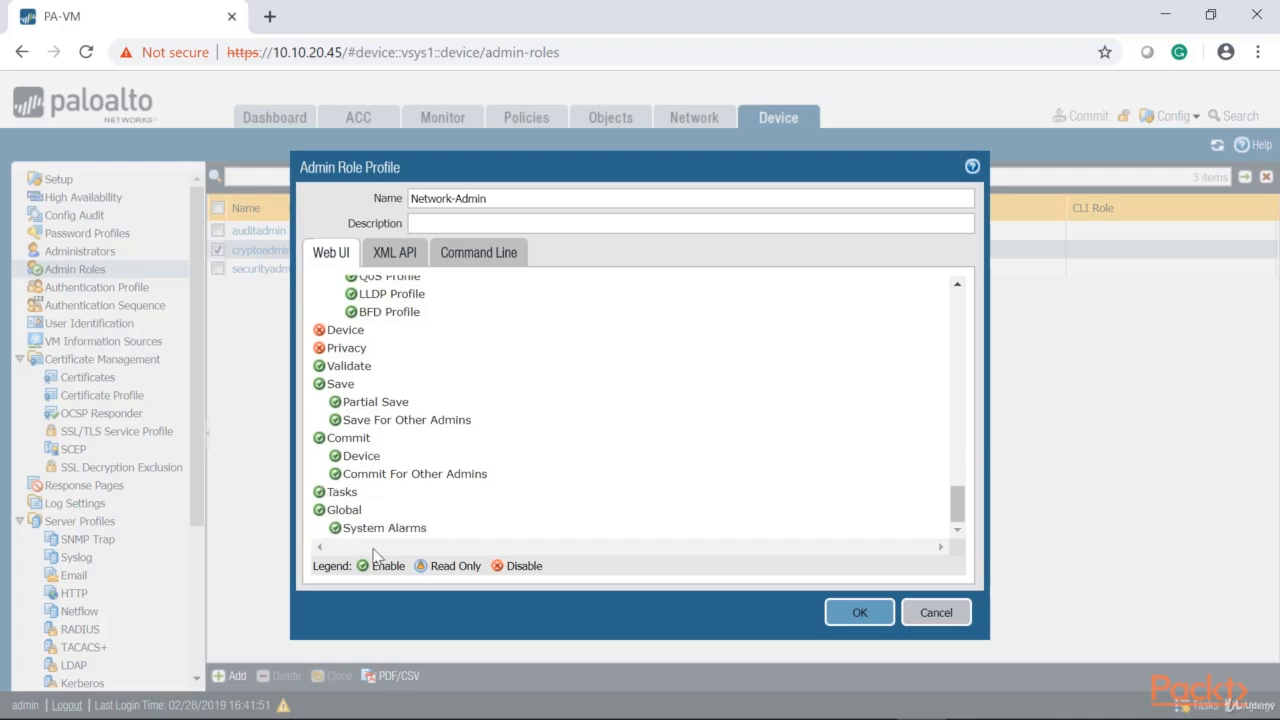
Set the command-line role of the Network-Admin profile to devicereader and save the profile
{"action": "left_click", "coordinate": [482, 257]}
{"action": "left_click", "coordinate": [955, 287]}
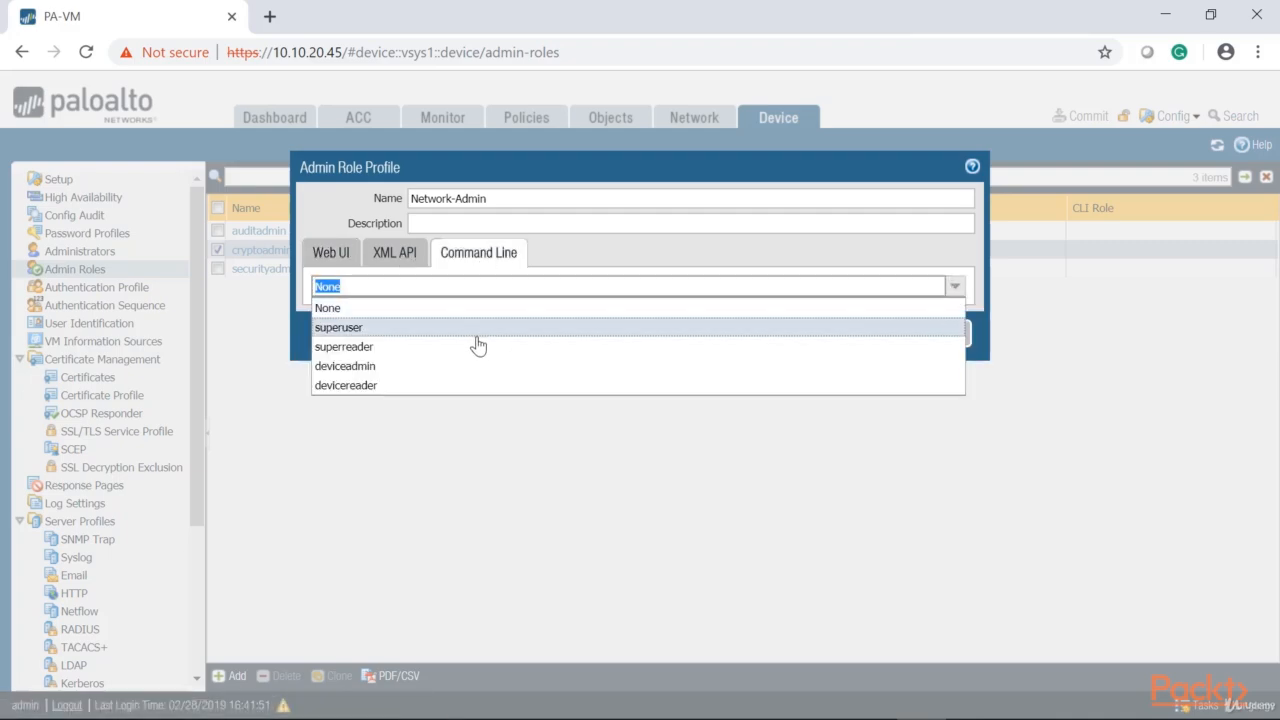
{"action": "left_click", "coordinate": [352, 368]}
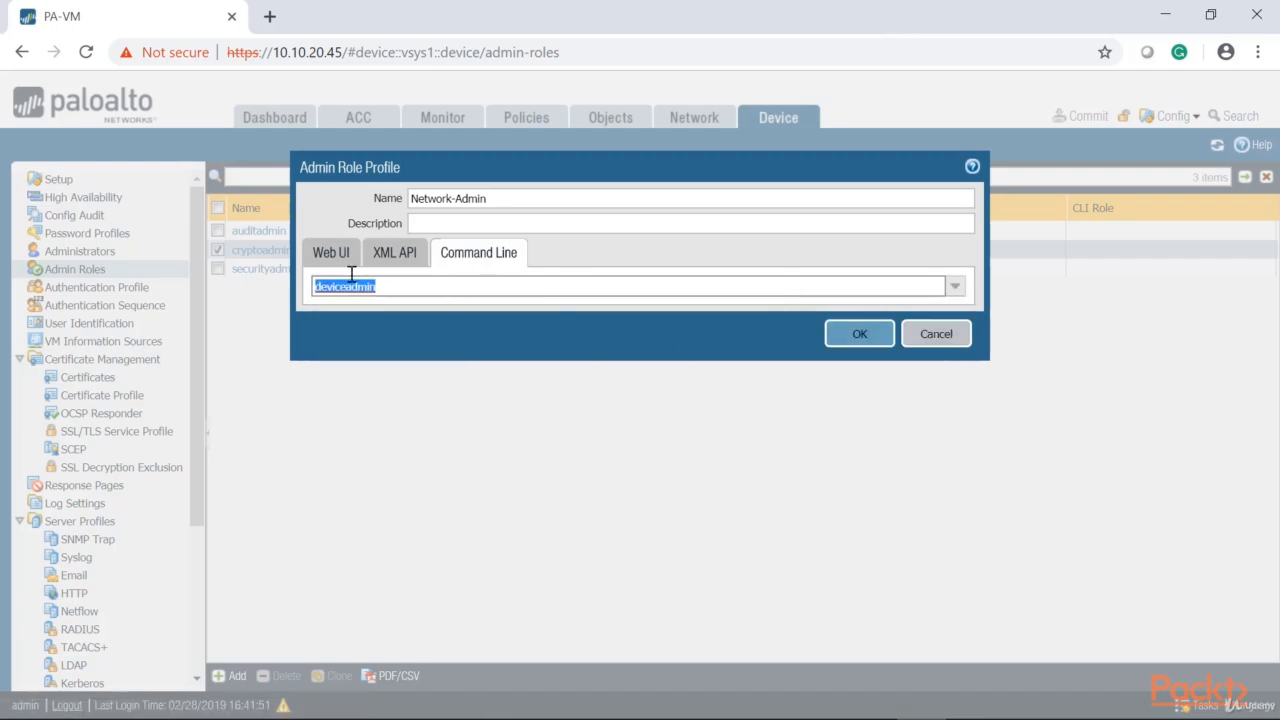
{"action": "left_click", "coordinate": [953, 289]}
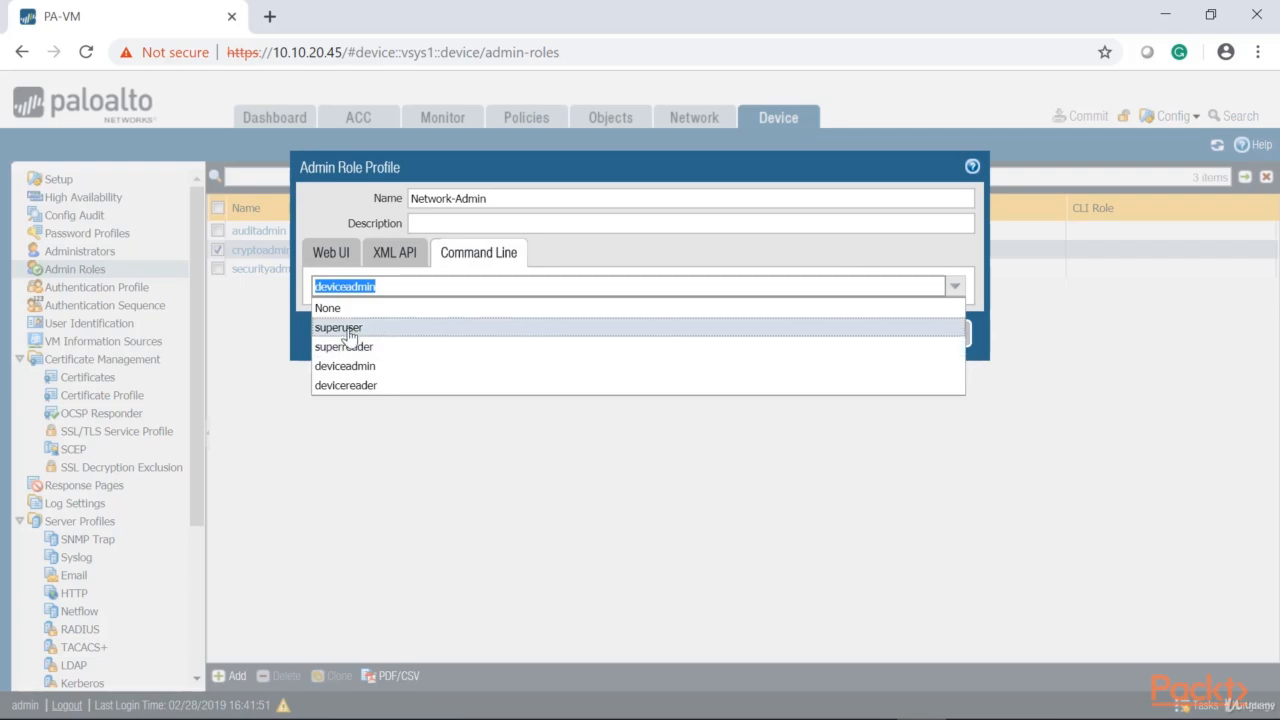
{"action": "left_click", "coordinate": [346, 385]}
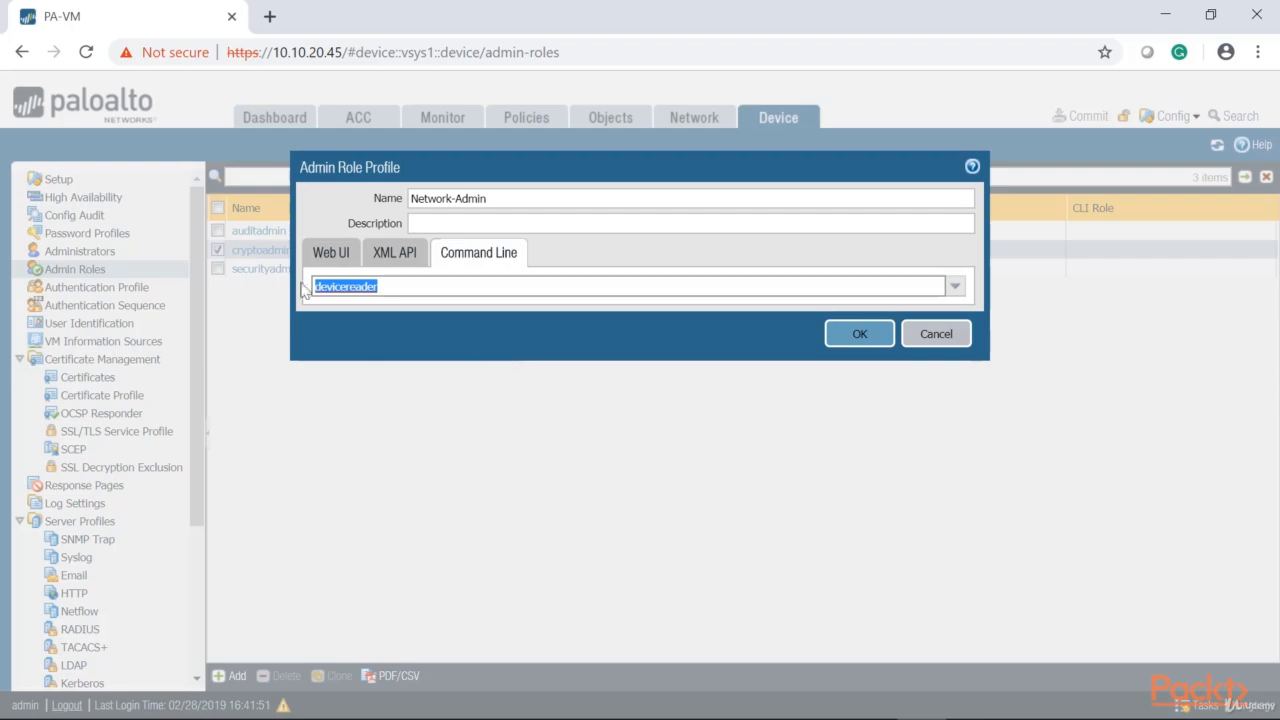
{"action": "left_click", "coordinate": [857, 336]}
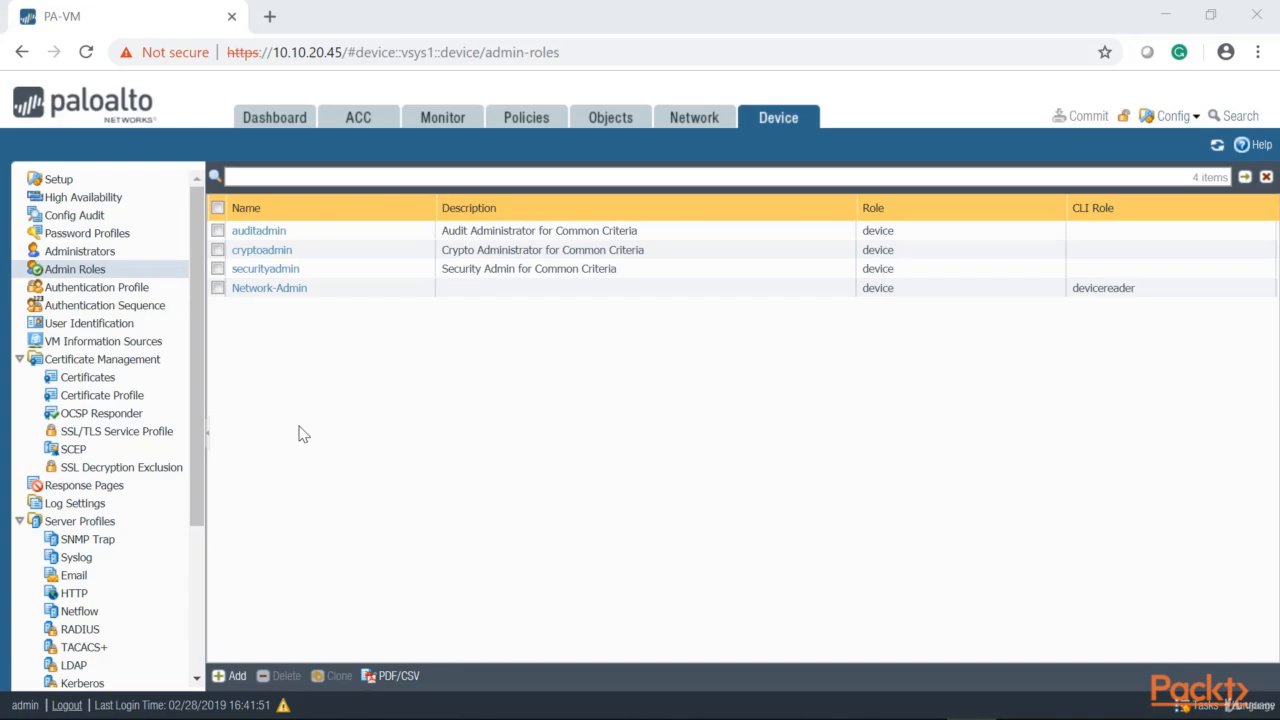
Start a new administrator account, entering the network administrator's login name, the password and its confirmation
{"action": "left_click", "coordinate": [165, 252]}
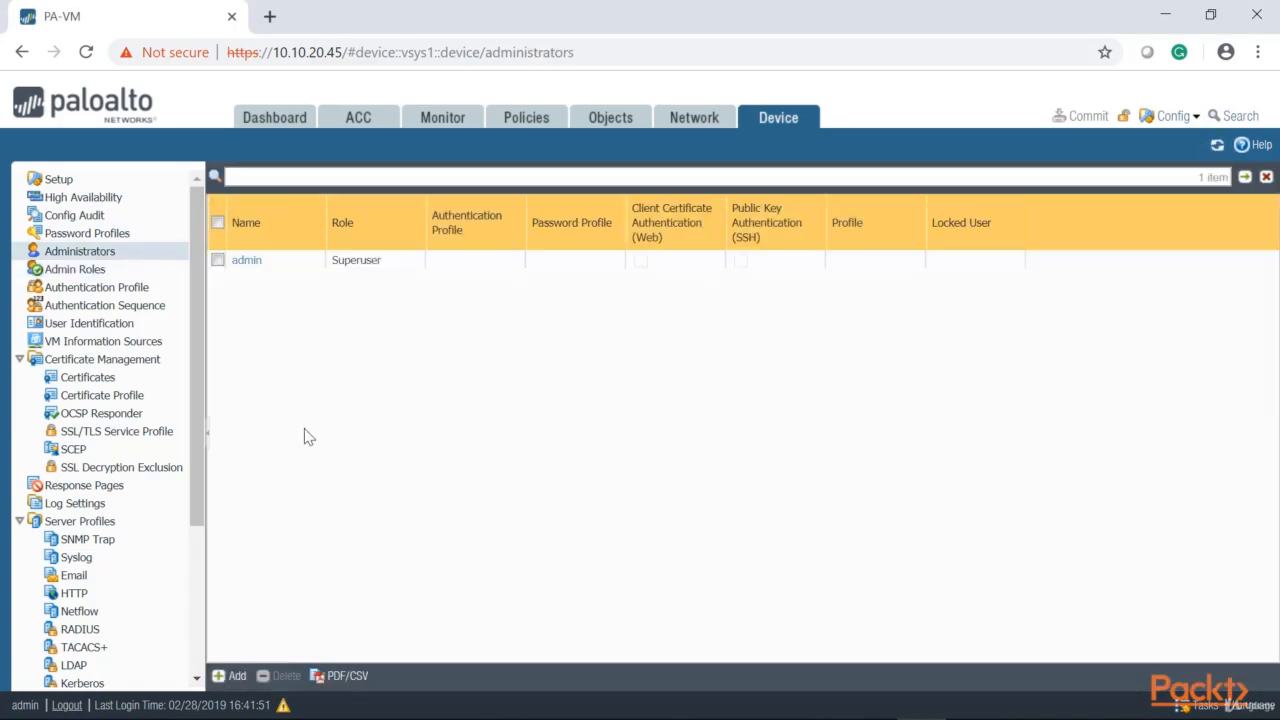
{"action": "left_click", "coordinate": [230, 676]}
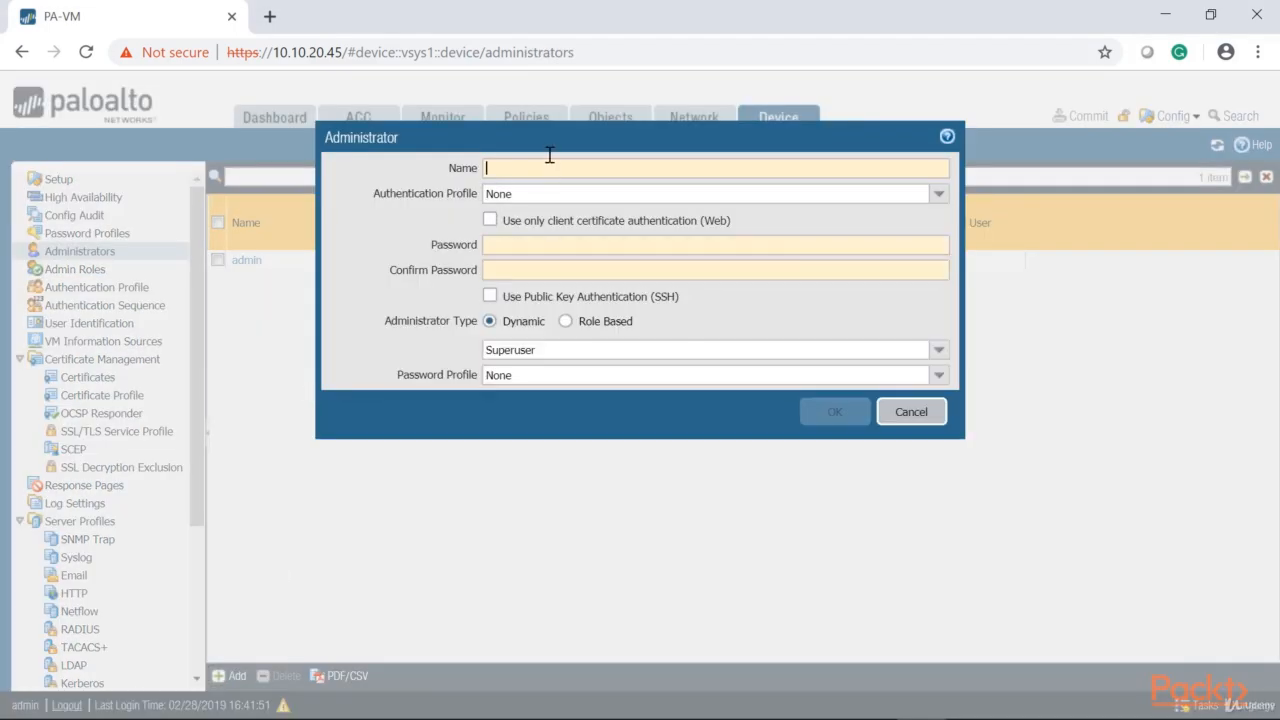
{"action": "left_click", "coordinate": [524, 168]}
{"action": "type", "text": "Jho"}
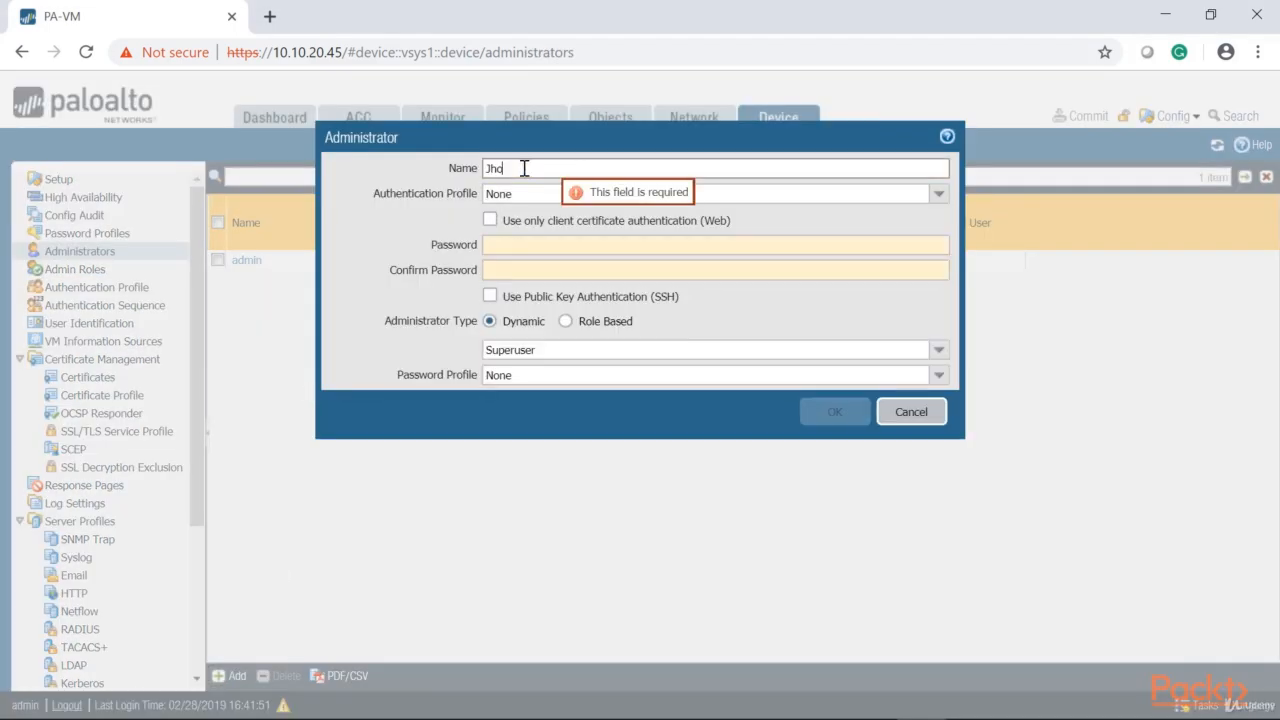
{"action": "type", "text": "n-NetworkAdmin"}
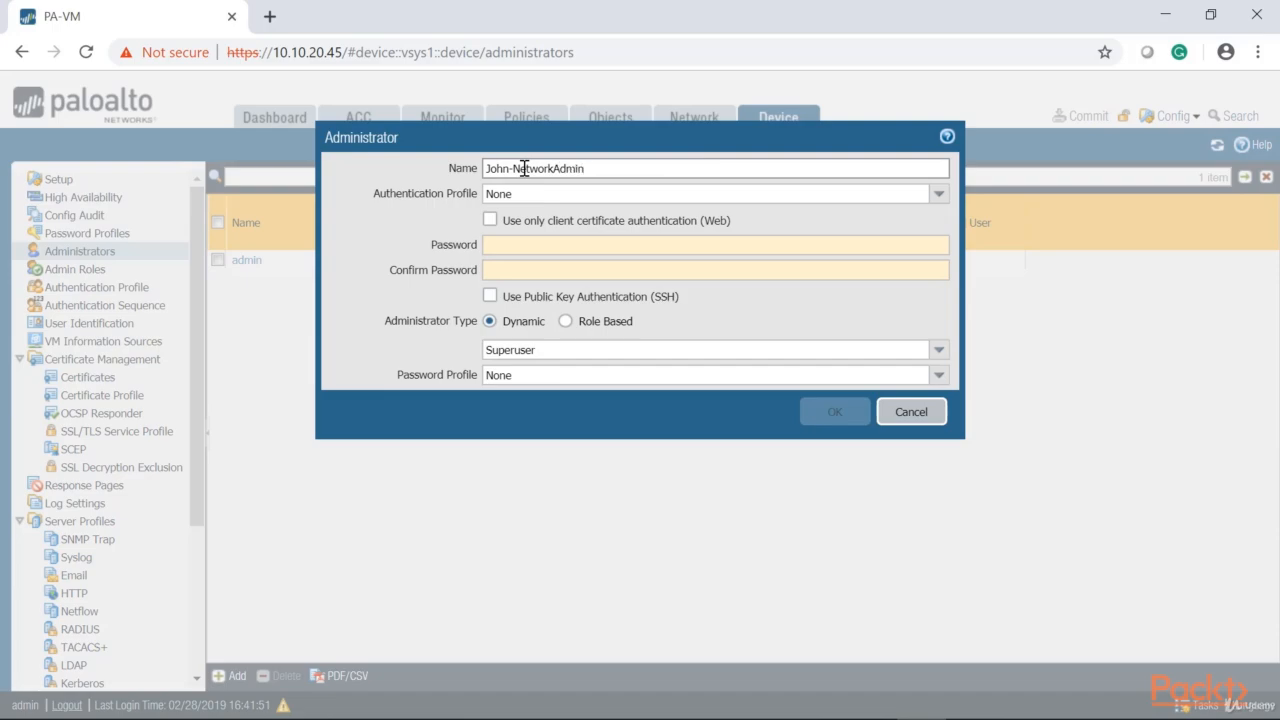
{"action": "left_click", "coordinate": [588, 246]}
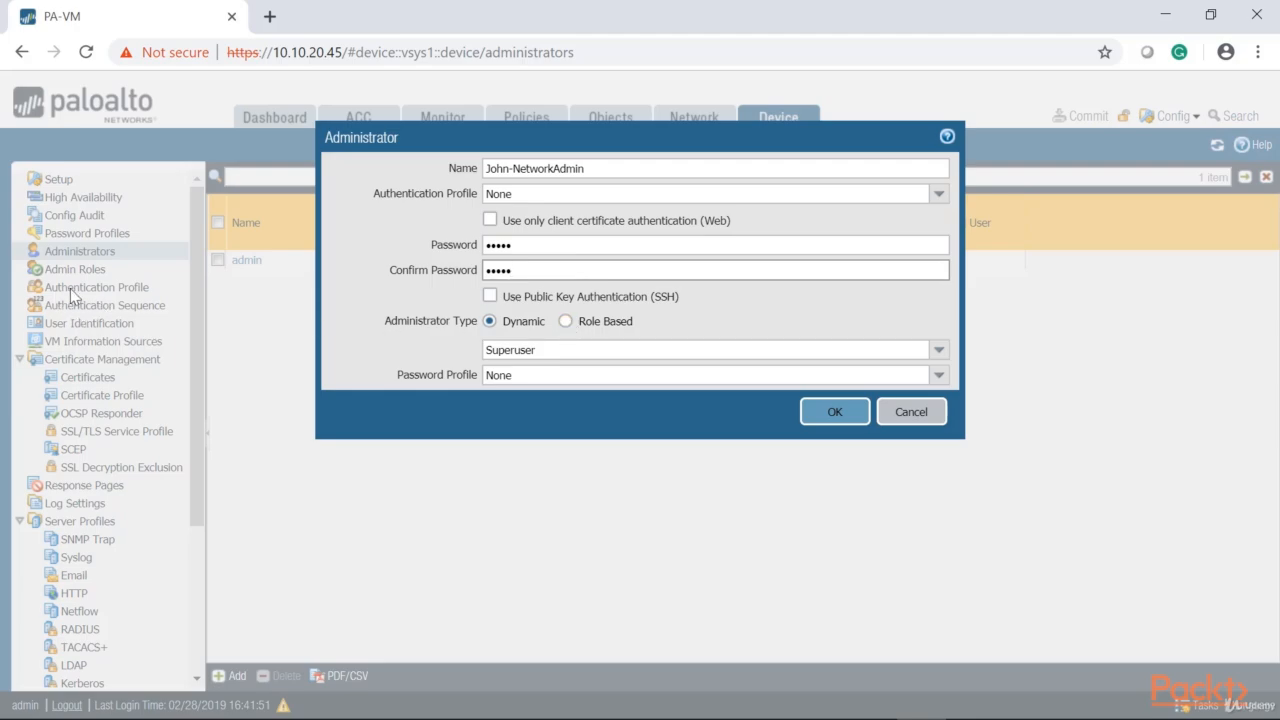
Make the new administrator Role Based with the Network-Admin profile and save the account
{"action": "left_click", "coordinate": [565, 321]}
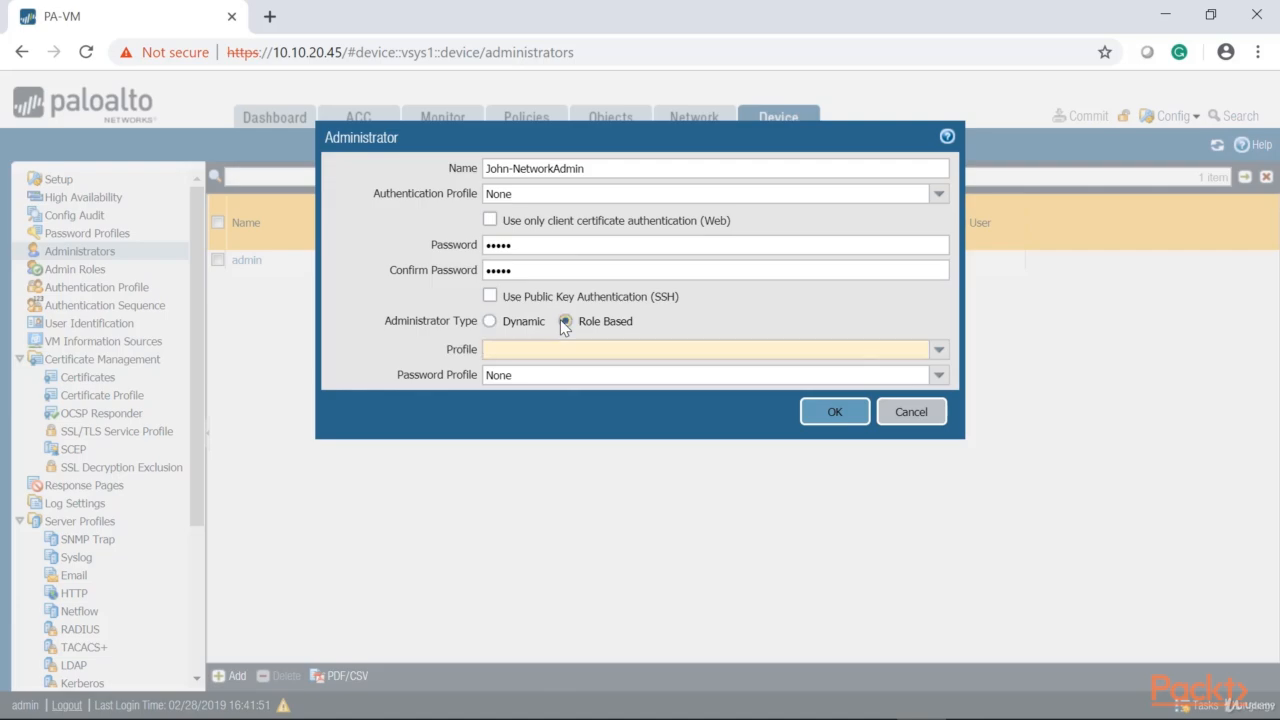
{"action": "left_click", "coordinate": [939, 349]}
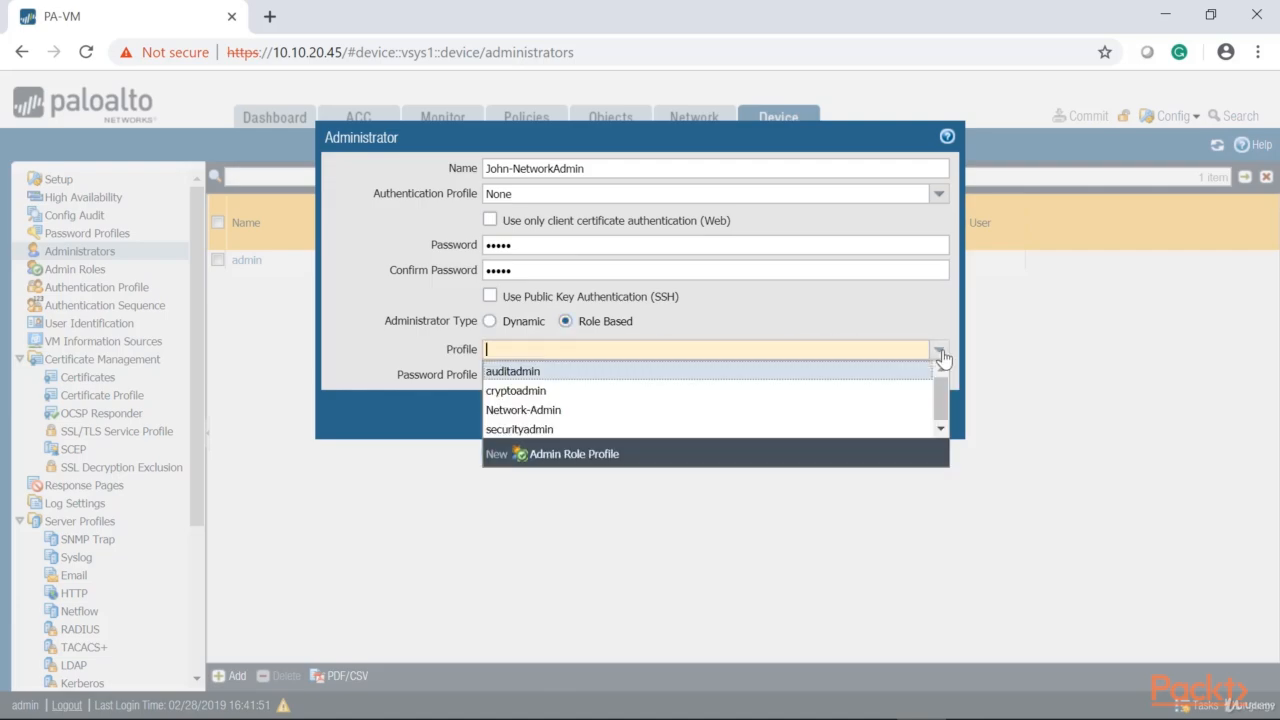
{"action": "left_click", "coordinate": [519, 410]}
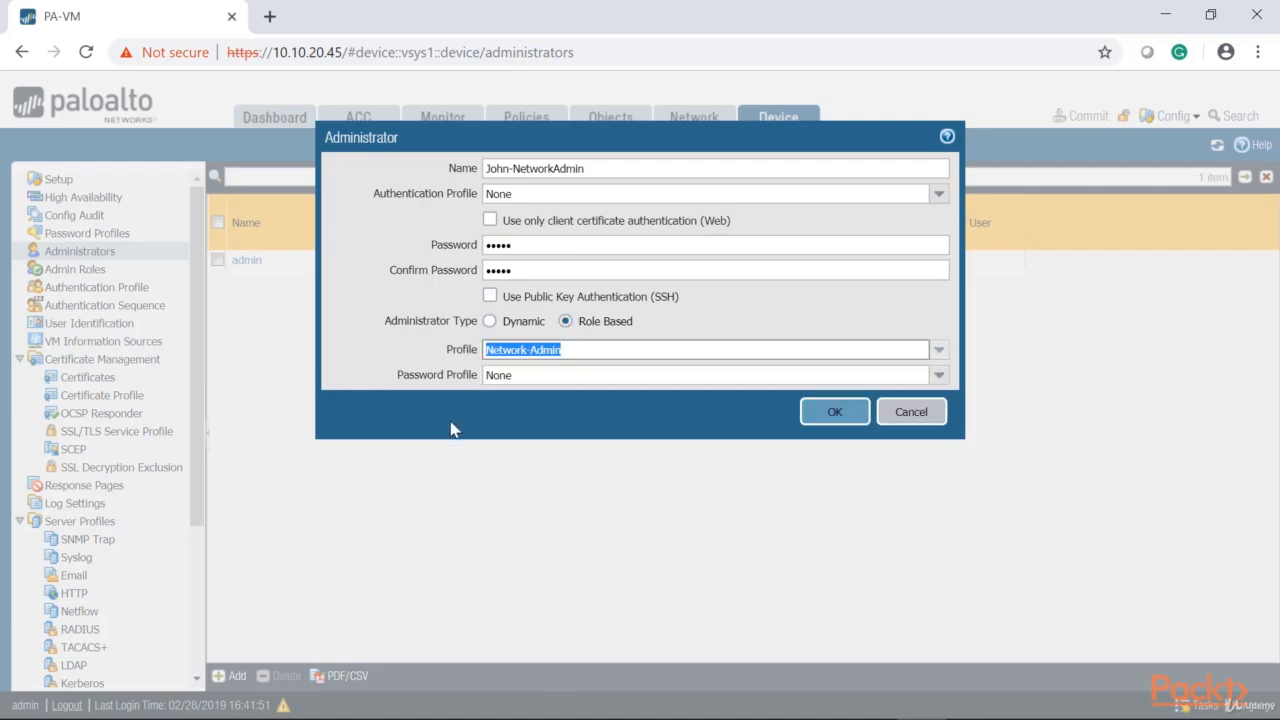
{"action": "left_click", "coordinate": [829, 412]}
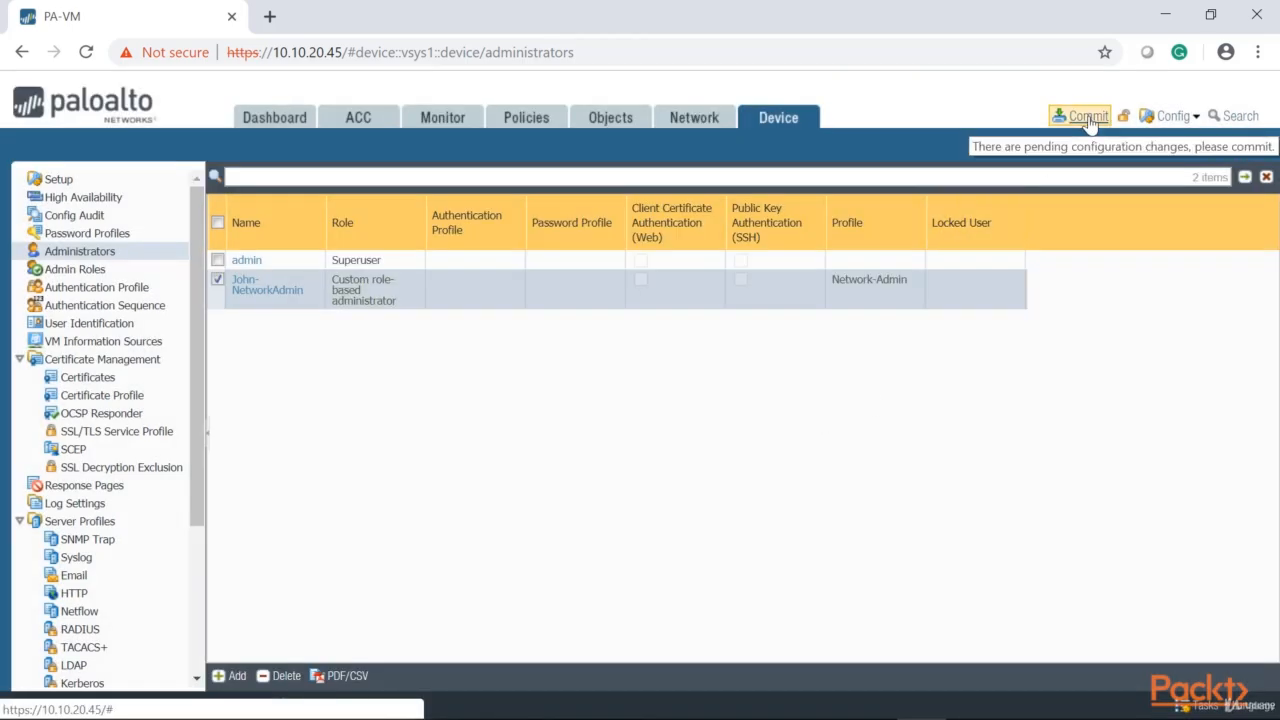
Commit all pending configuration changes to the firewall
{"action": "left_click", "coordinate": [1086, 117]}
{"action": "left_click", "coordinate": [814, 623]}
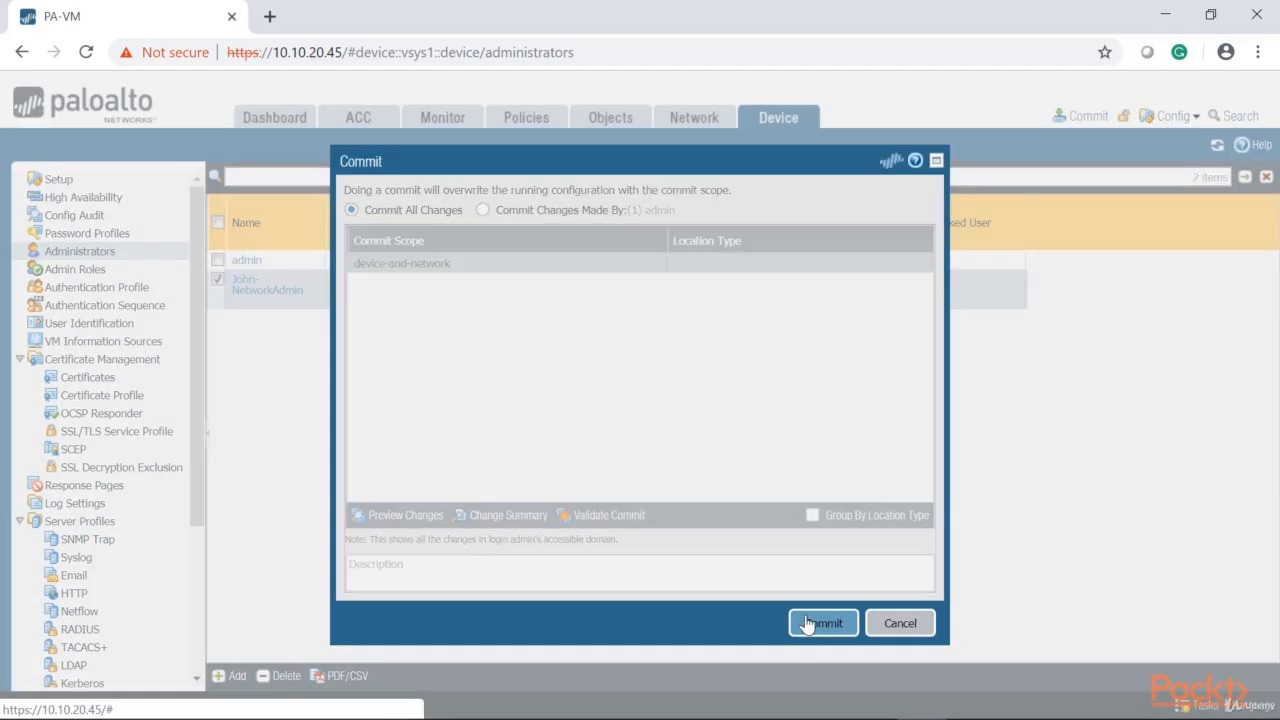